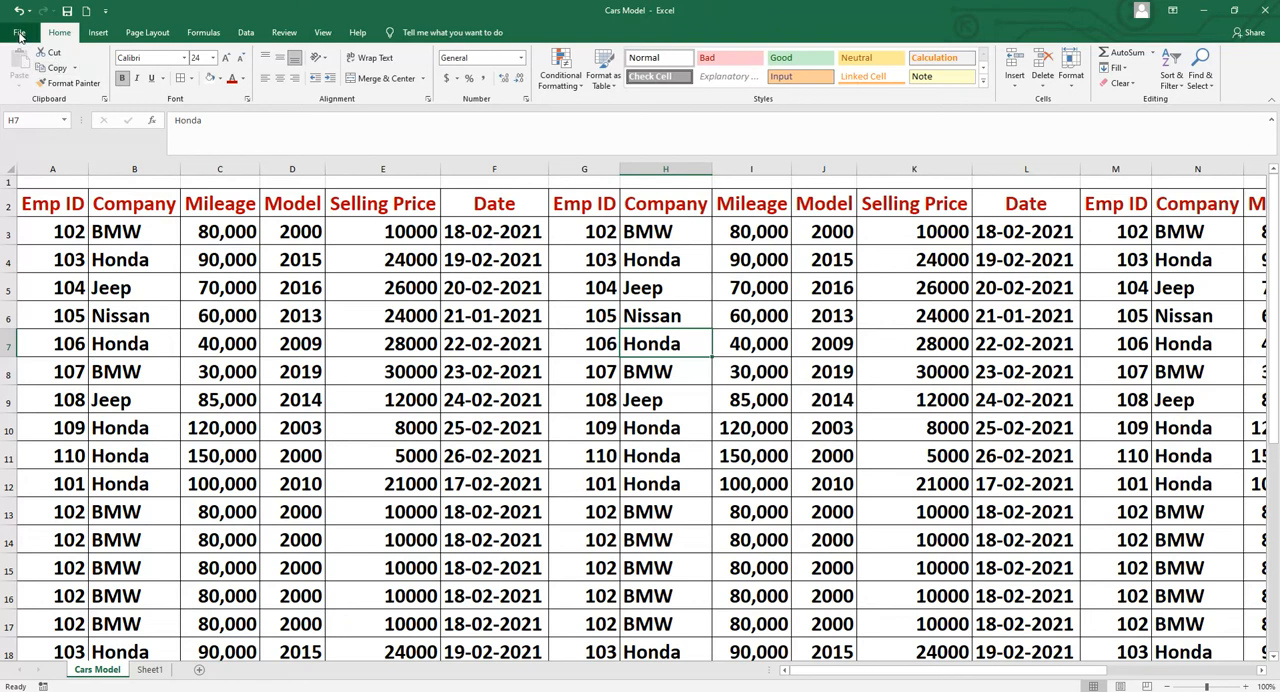
Open the print preview of the Cars Model sheet, look through its pages and zoom in and back out on the first page
left_click(19, 33)
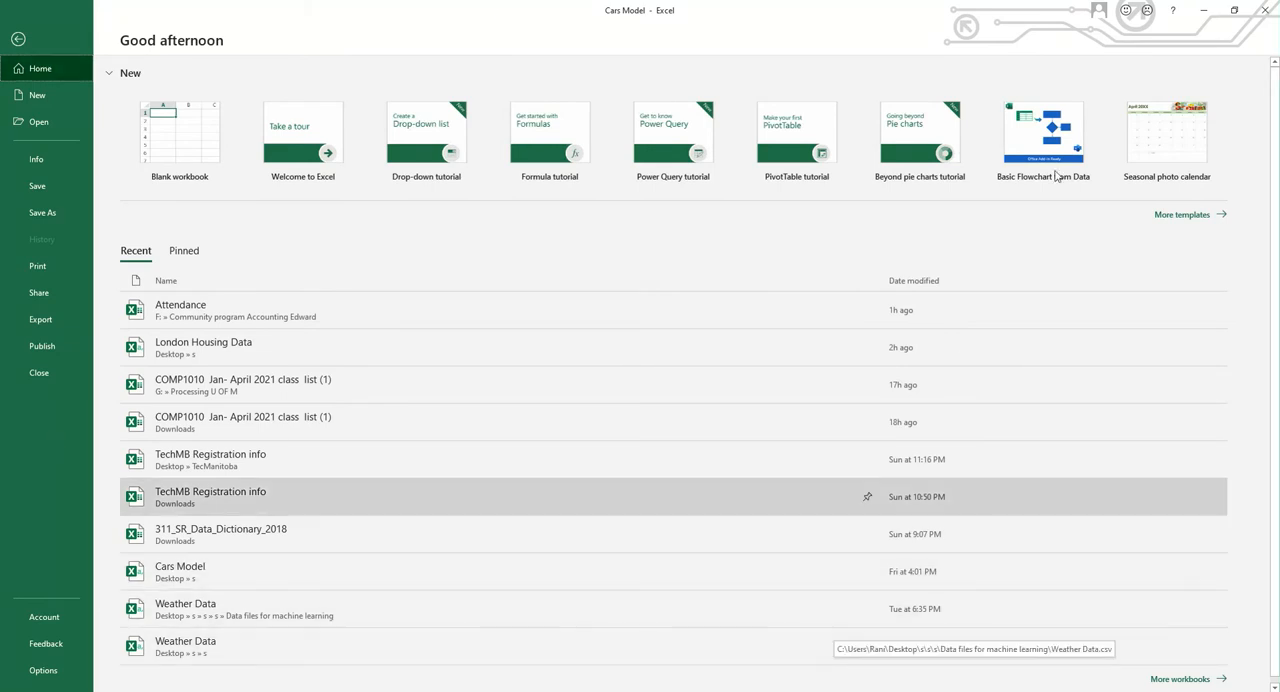
left_click(37, 267)
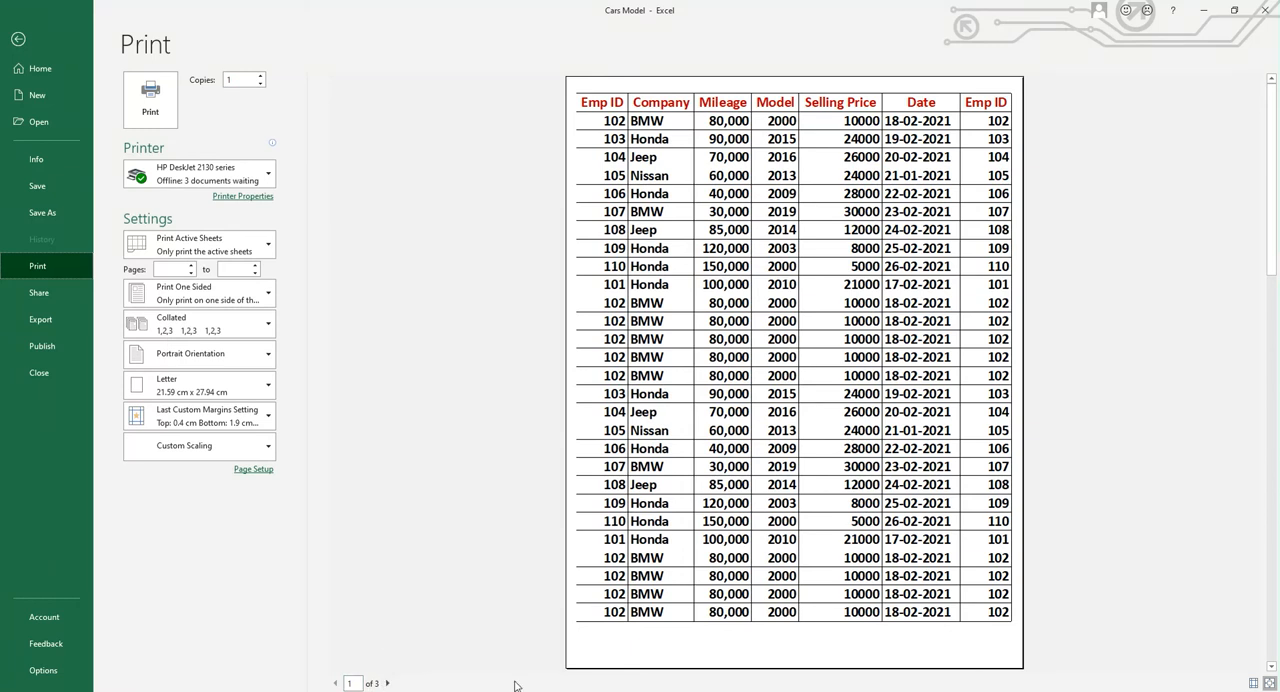
left_click(388, 684)
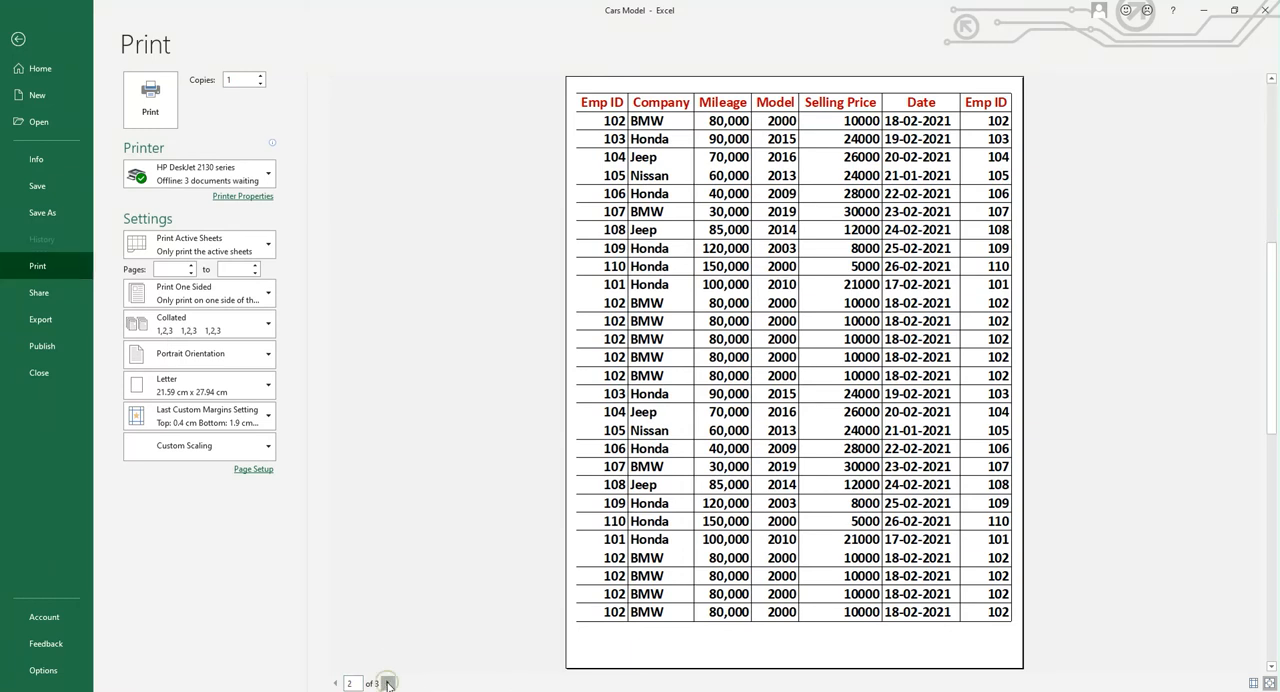
left_click(390, 685)
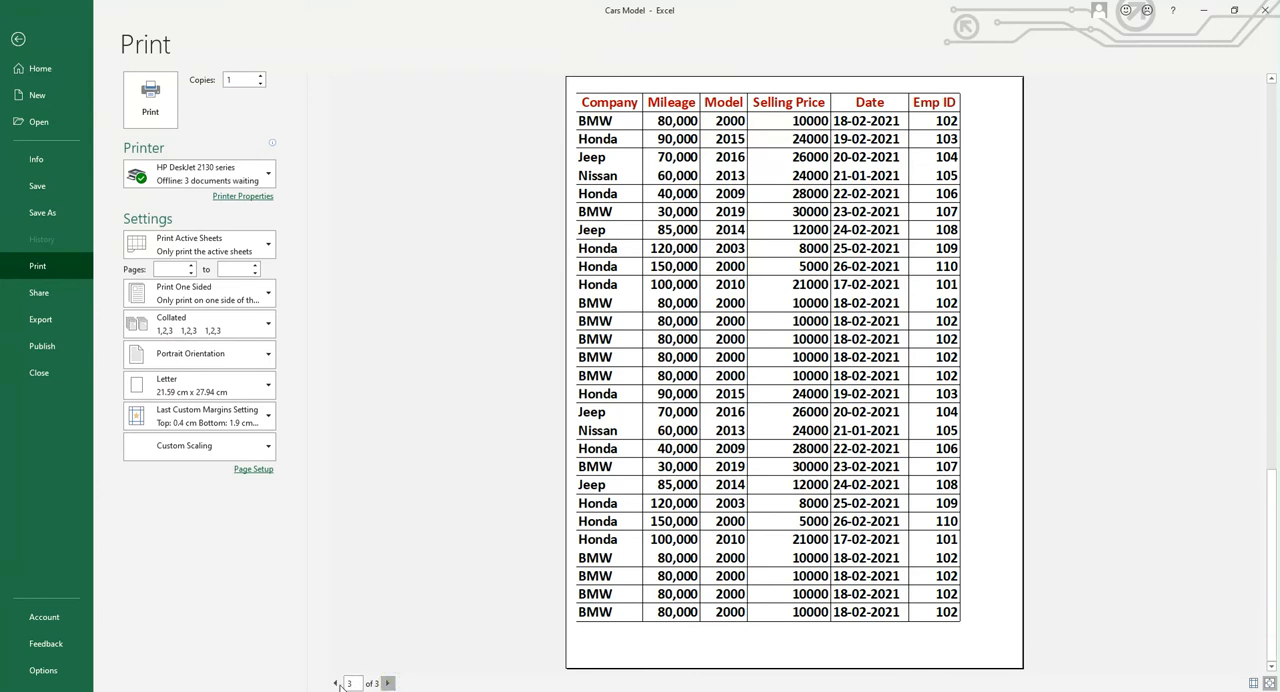
left_click(336, 684)
left_click(336, 684)
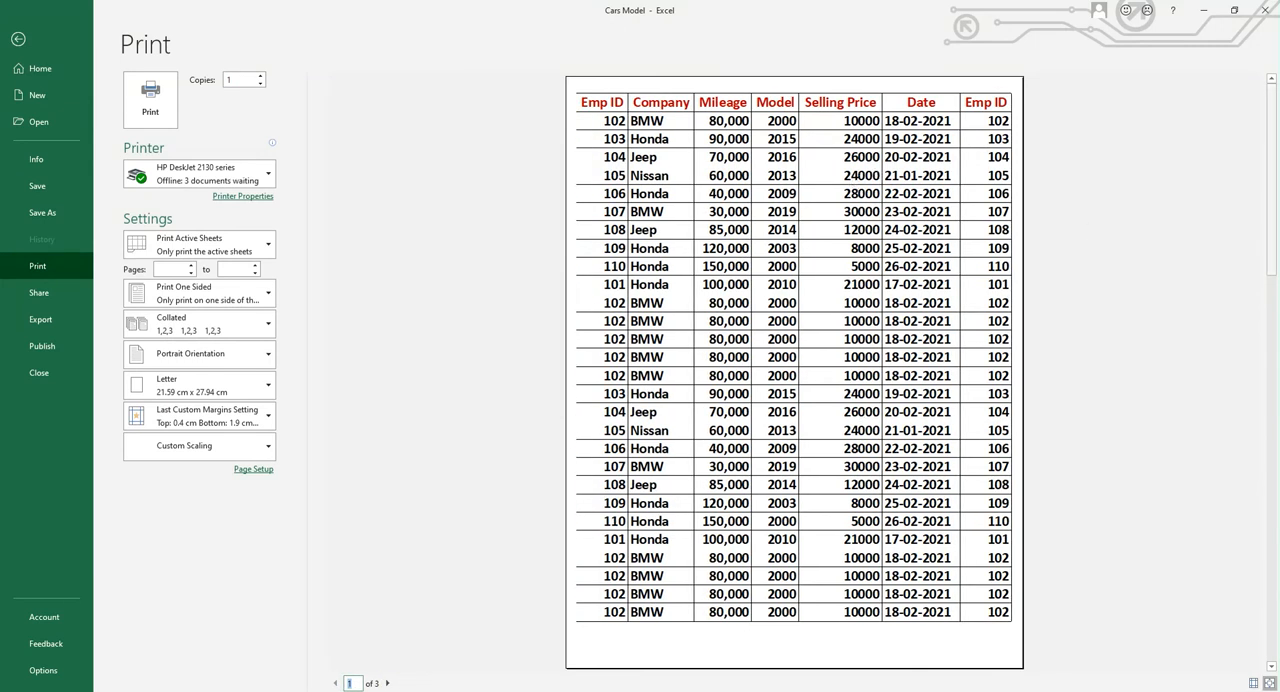
left_click(1268, 684)
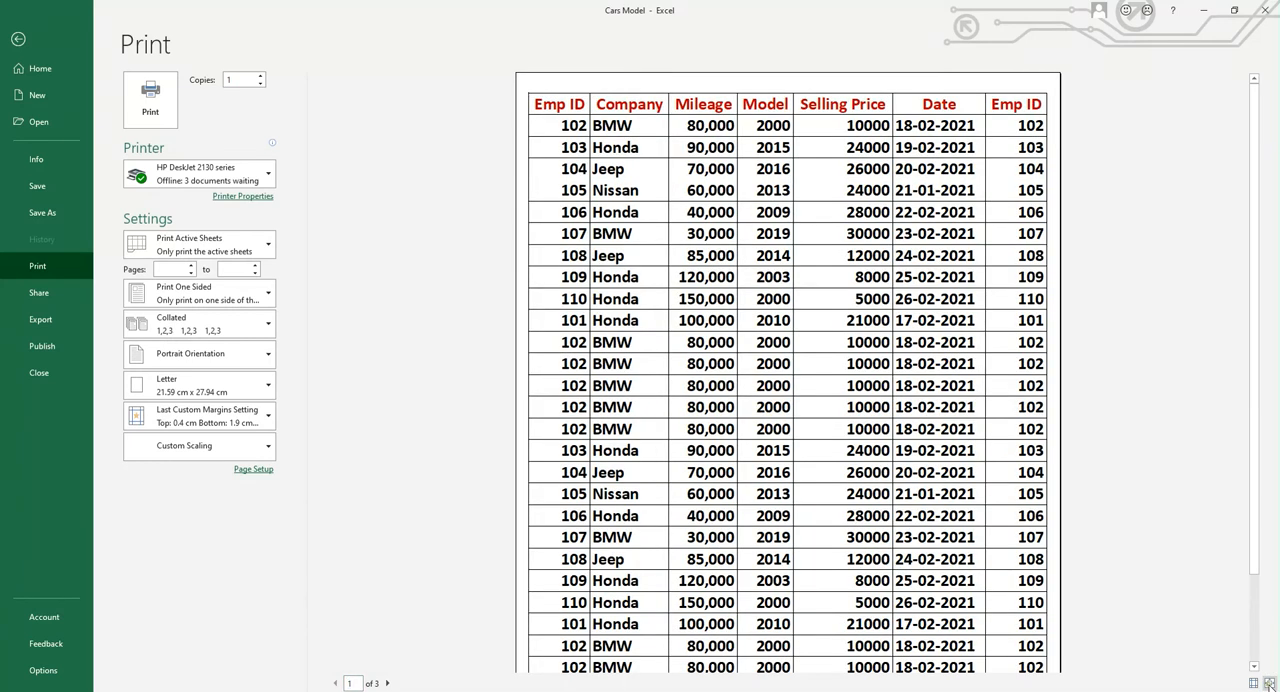
left_click(1268, 684)
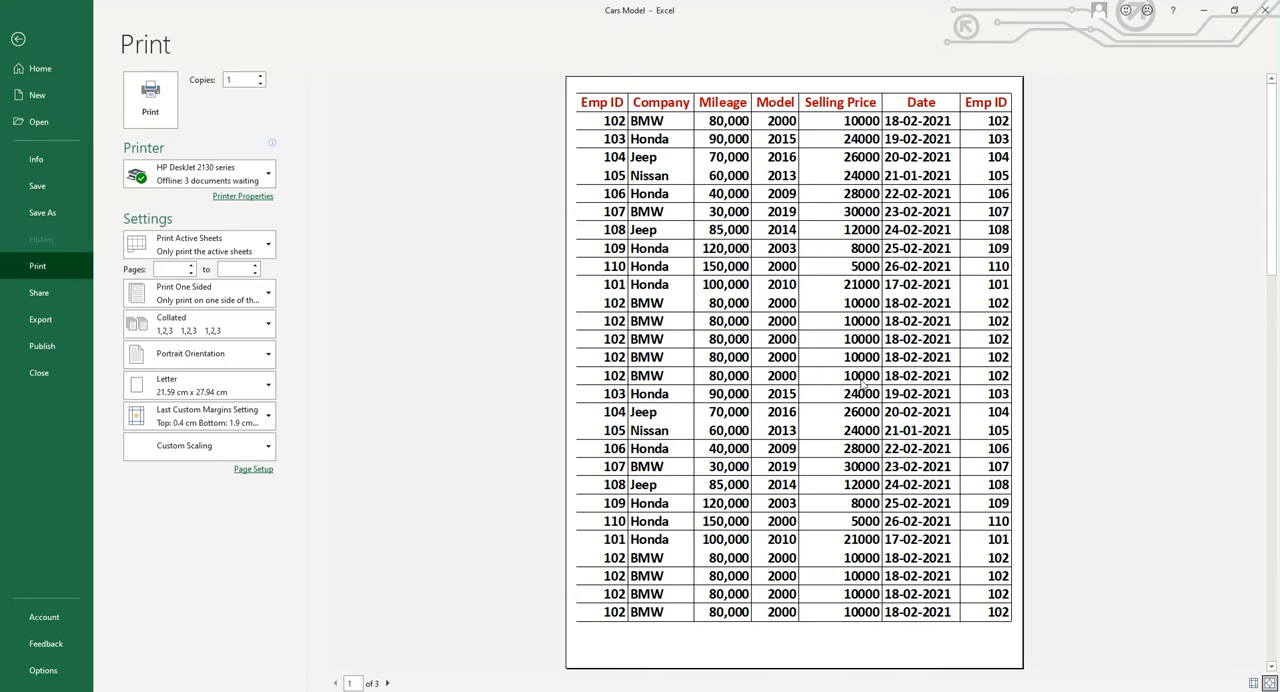
Show the margin guides in the preview, adjust the bottom margin to 1.45 cm and the top margin to 0.84 cm, and hide the guides
left_click(1253, 683)
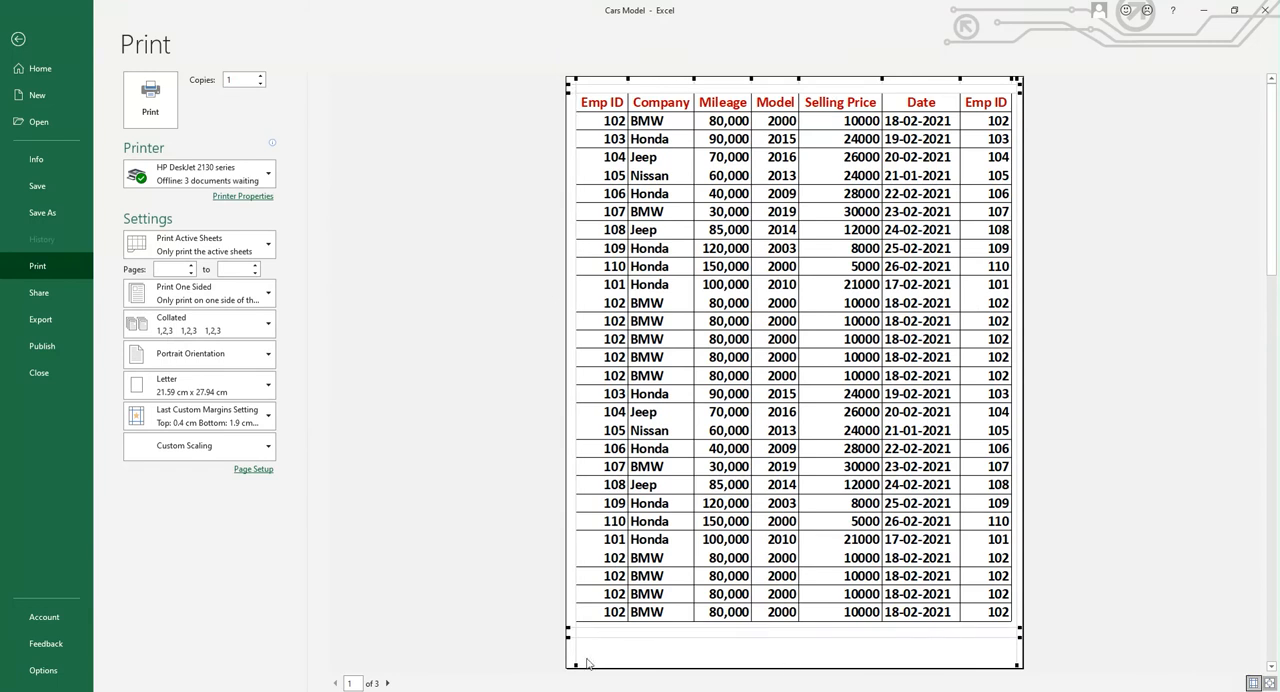
left_click_drag(726, 627, 729, 648)
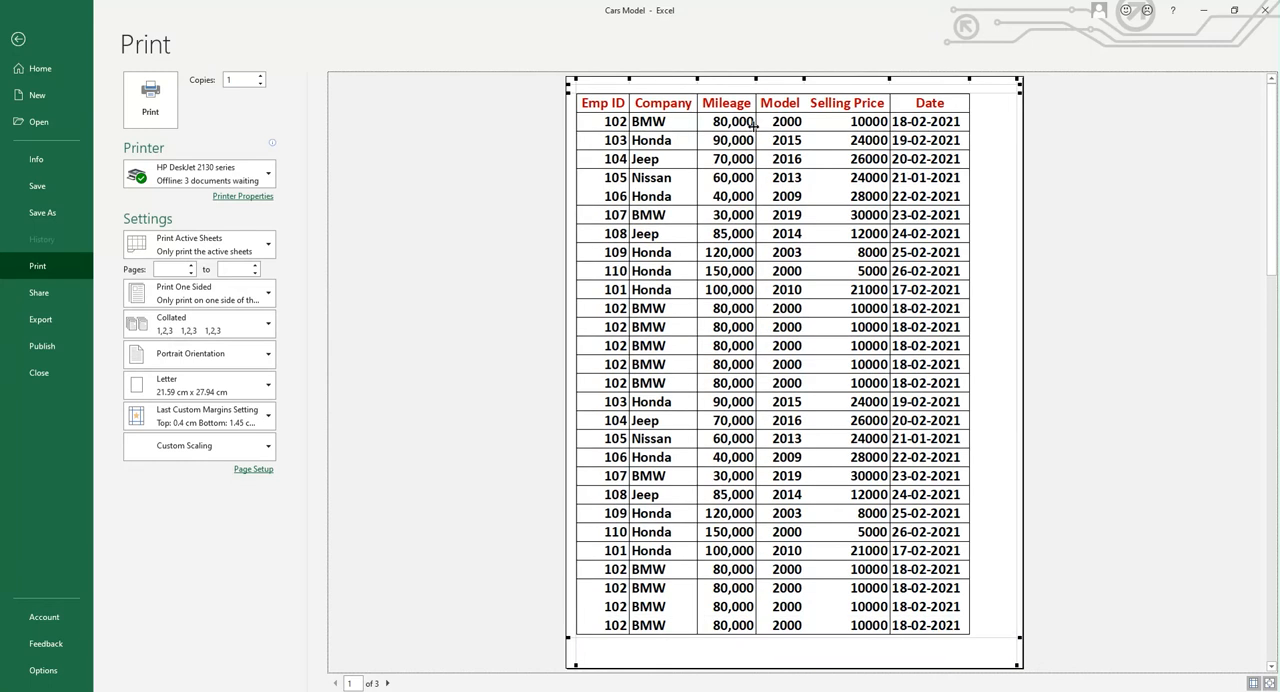
left_click_drag(765, 85, 766, 99)
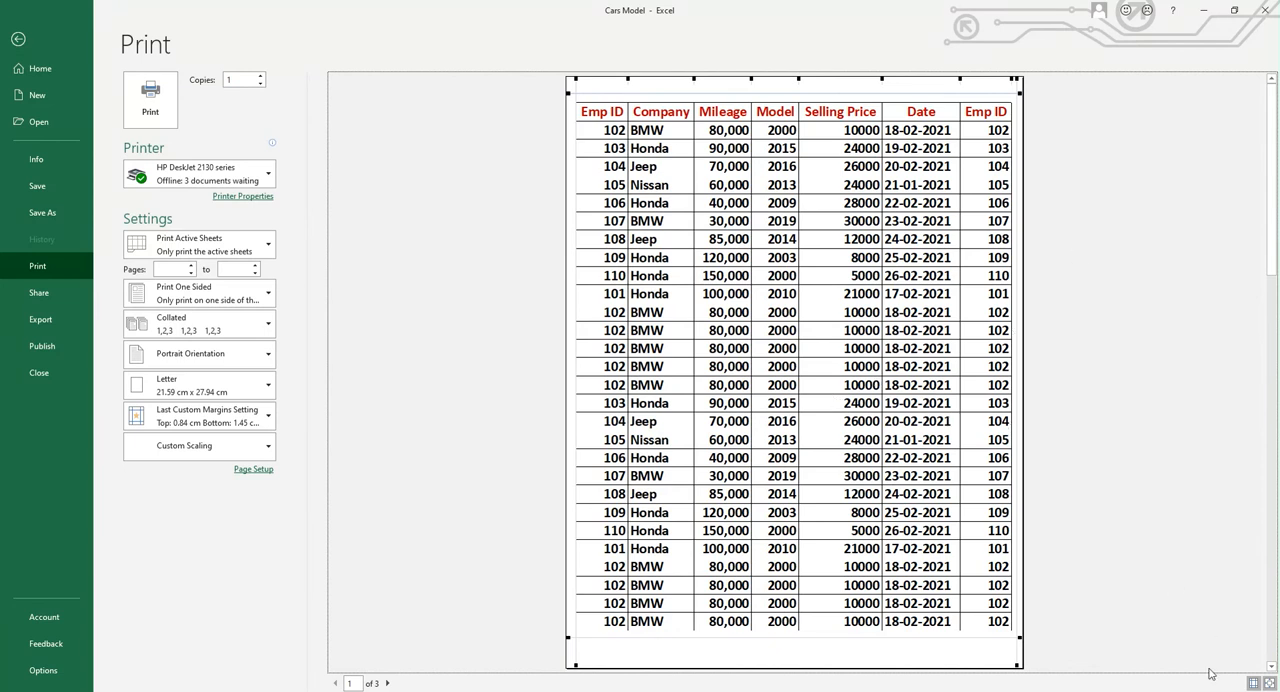
left_click(1253, 683)
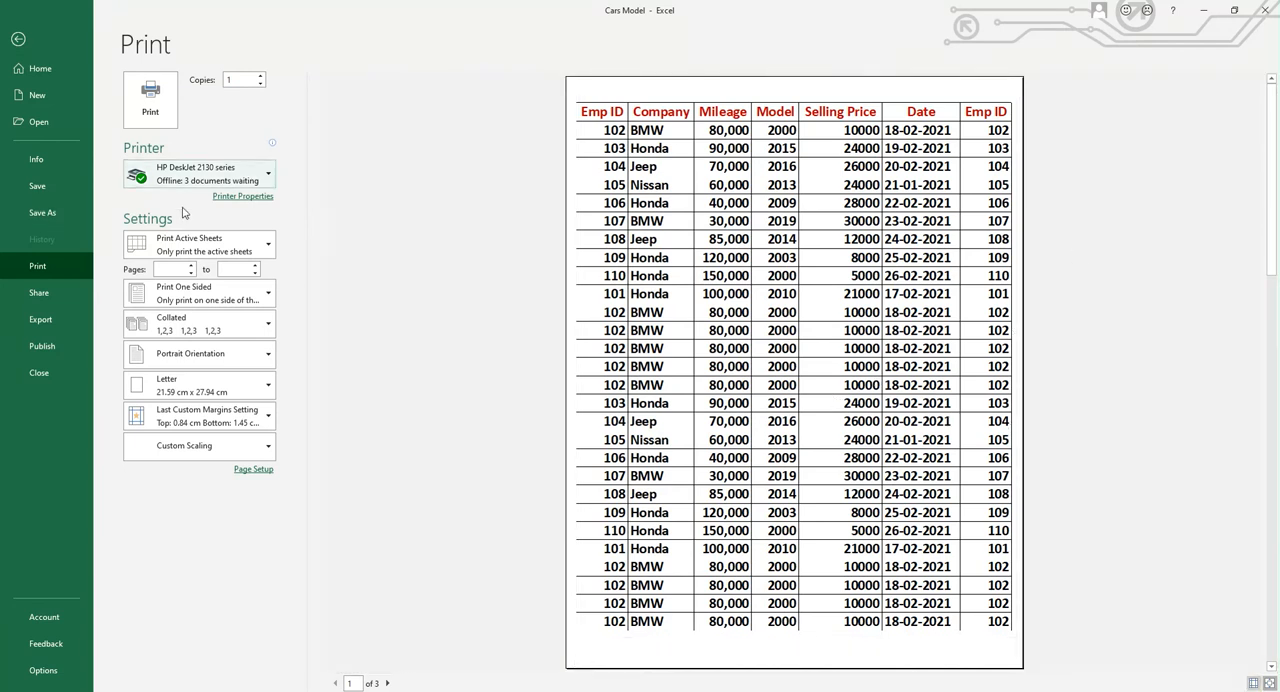
Try the print scaling options No Scaling and Fit Sheet on One Page, and return to No Scaling
left_click(270, 452)
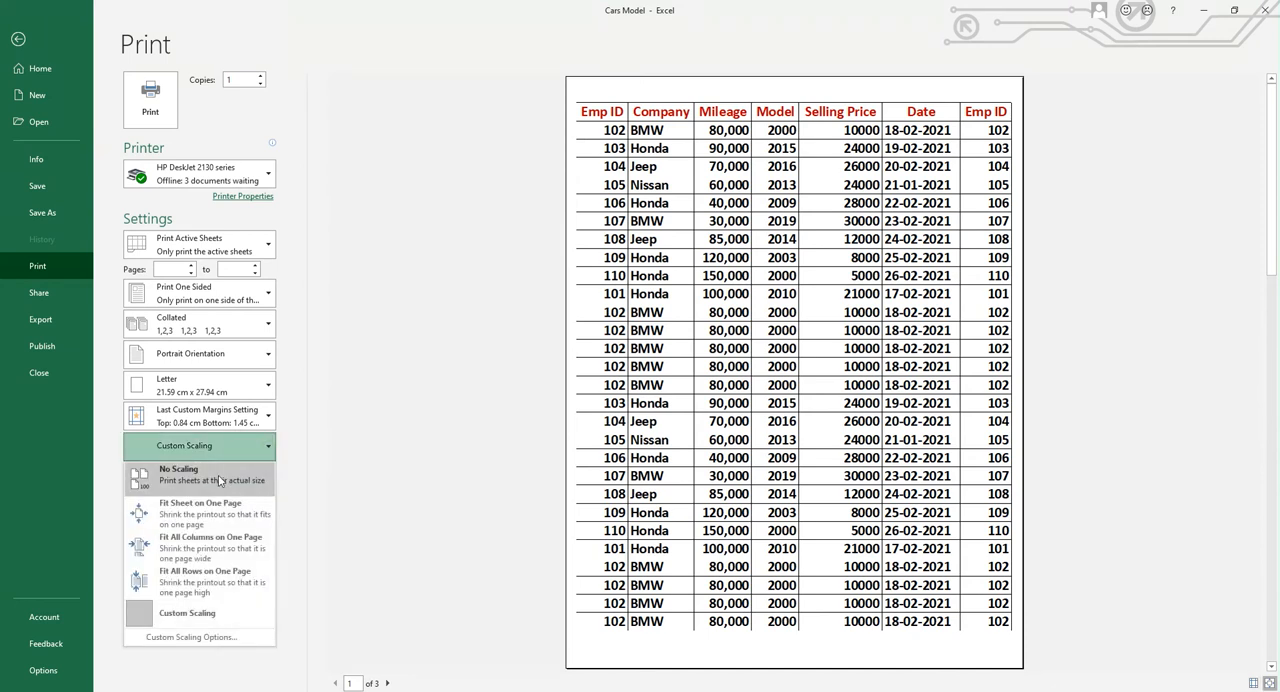
left_click(198, 478)
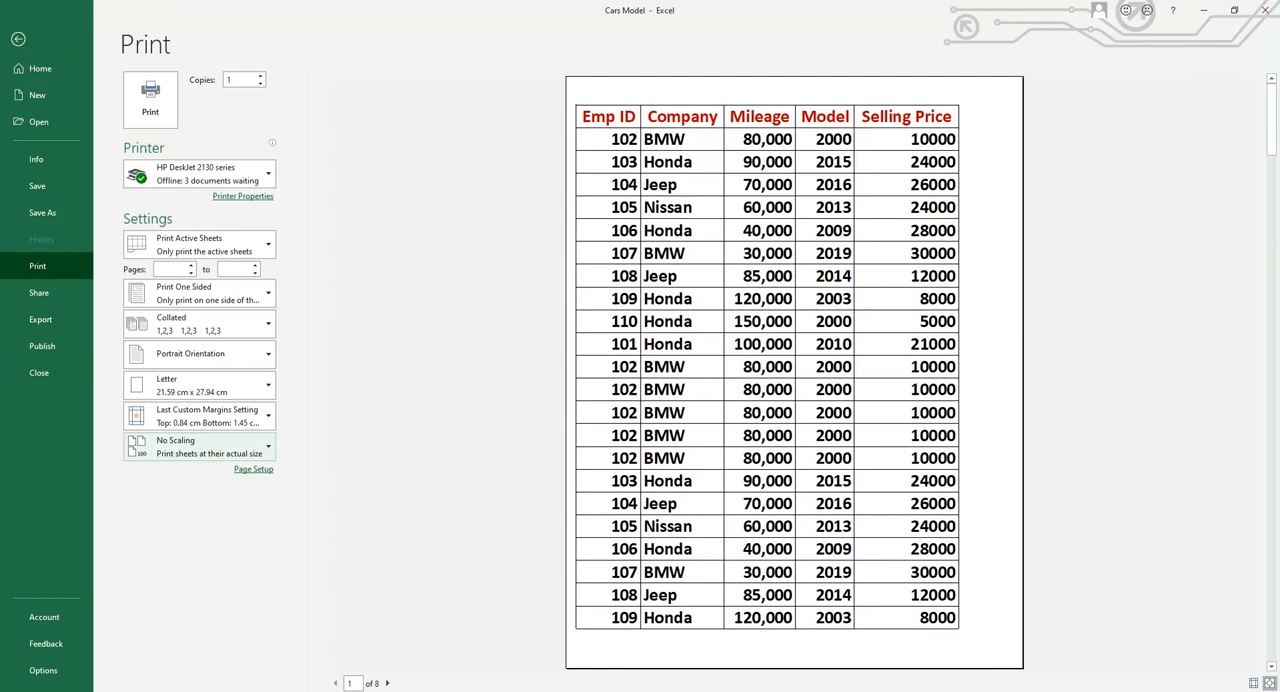
left_click(269, 450)
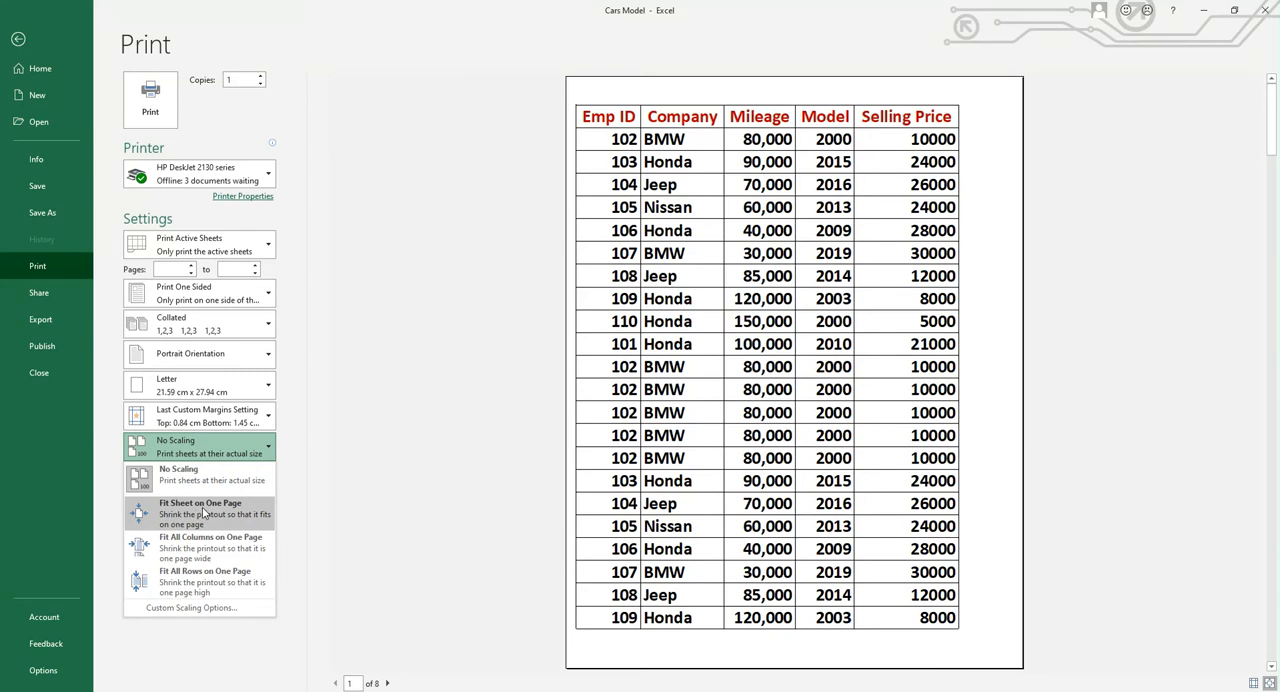
left_click(203, 512)
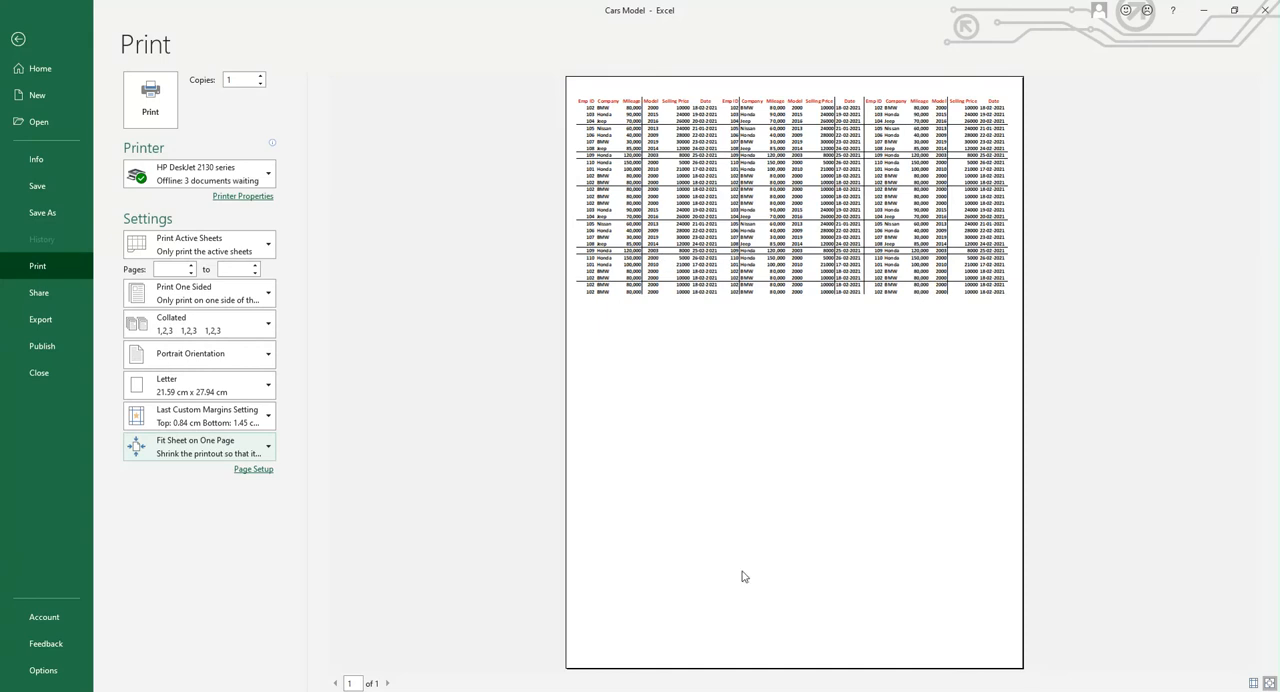
left_click(268, 453)
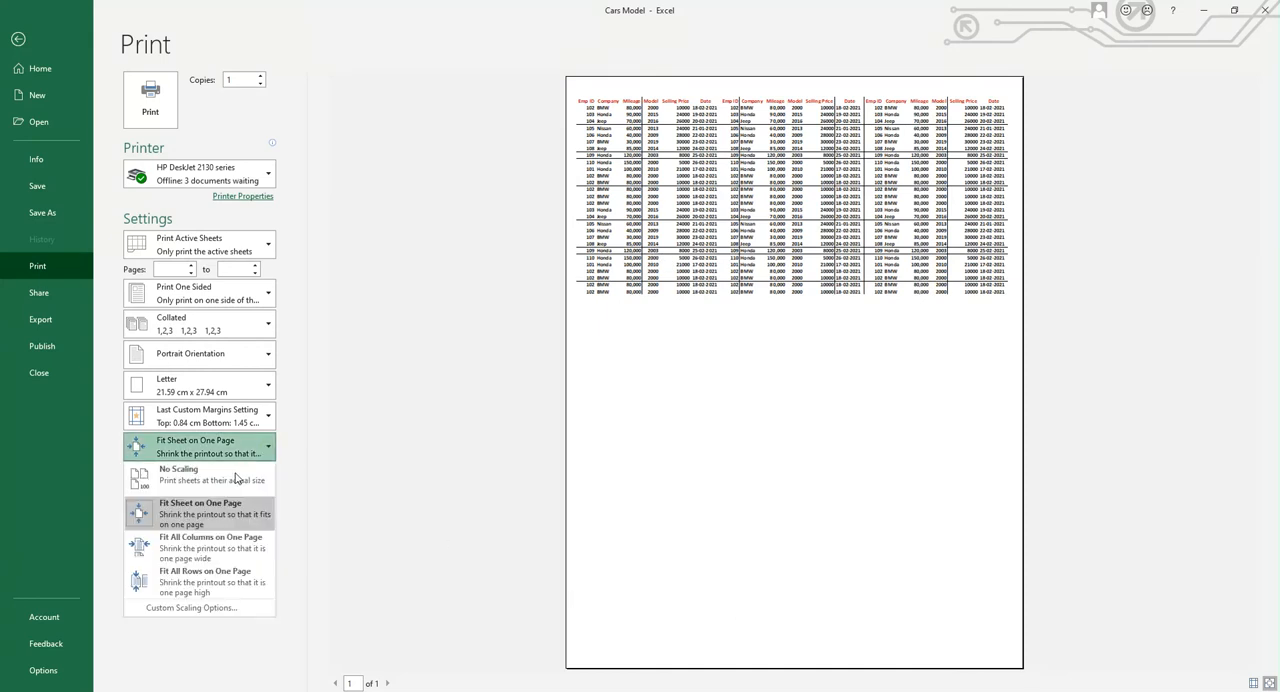
left_click(205, 479)
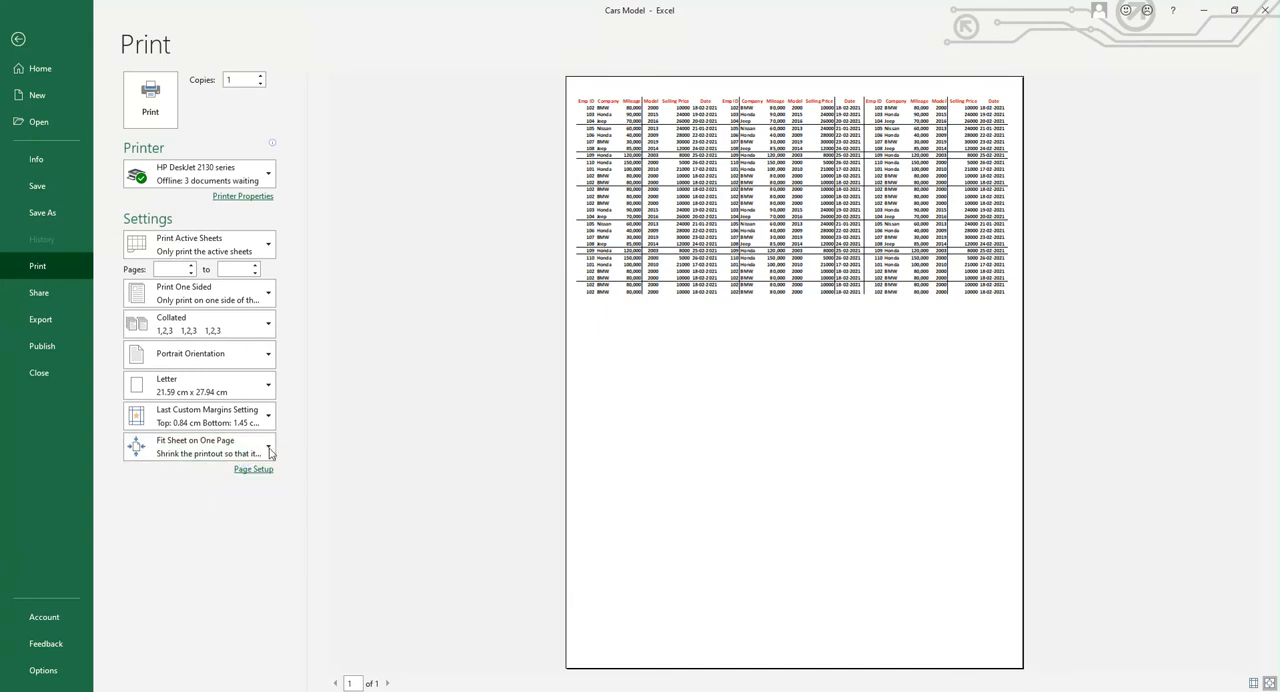
Set the print scaling to Fit All Rows on One Page
left_click(268, 450)
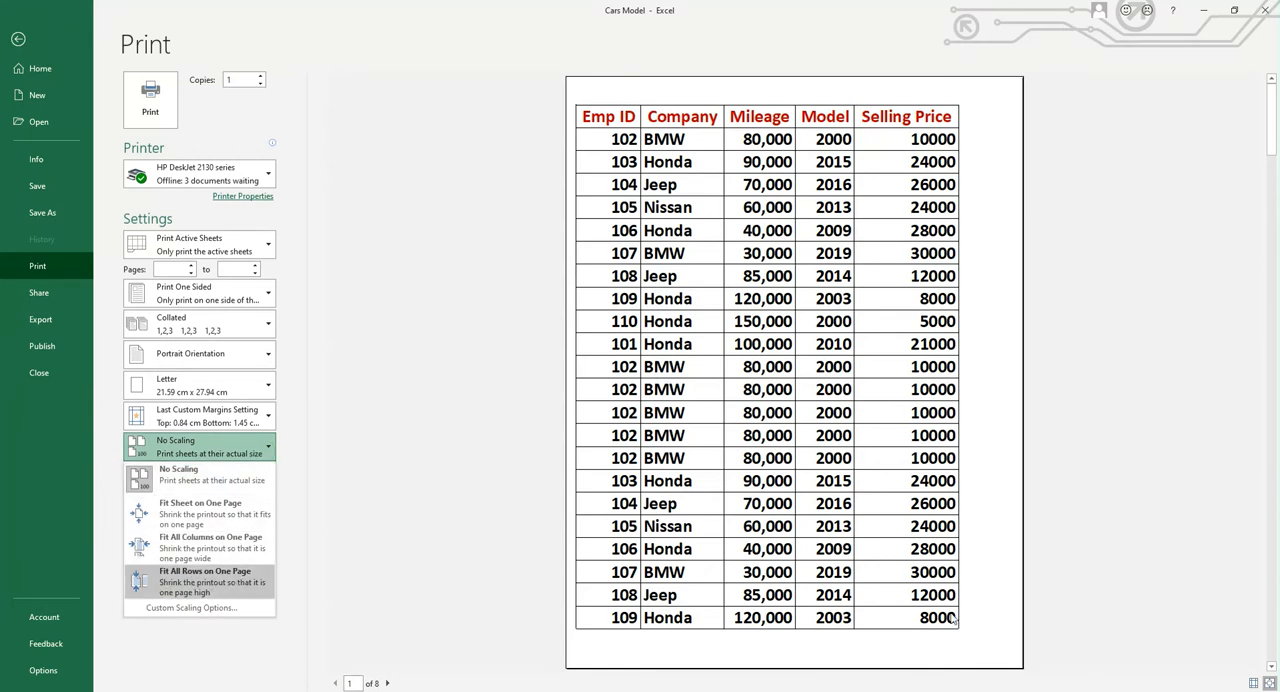
left_click(205, 574)
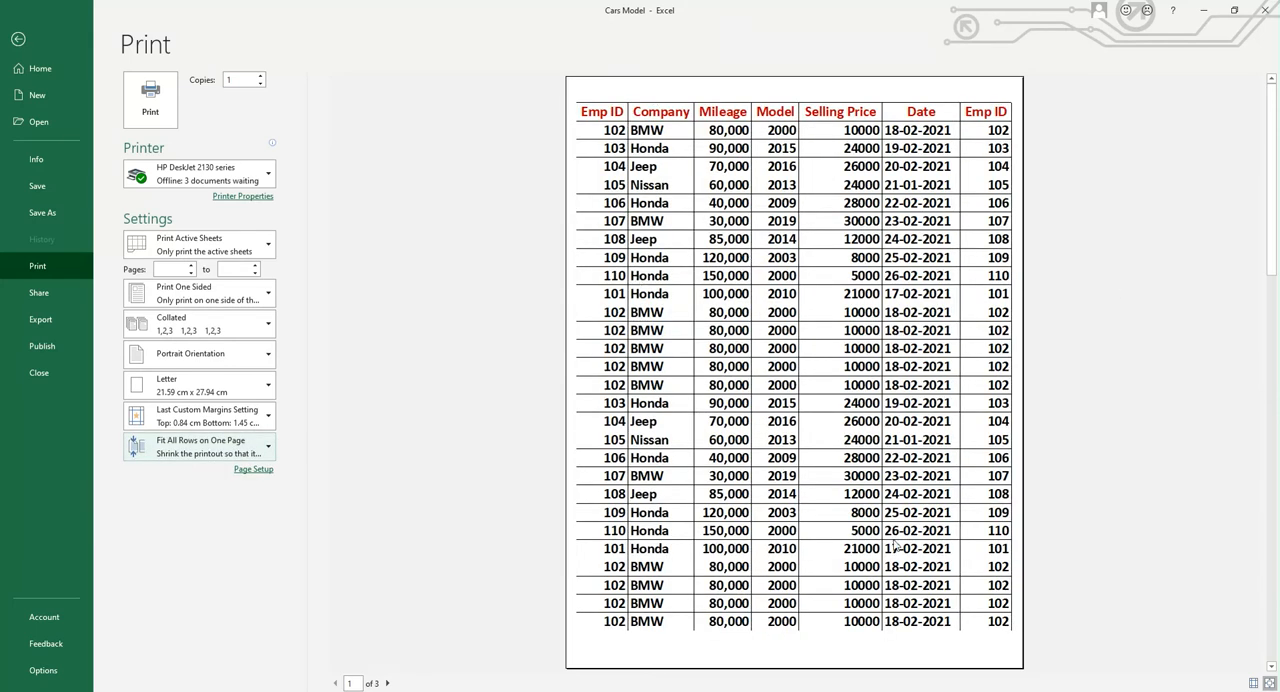
left_click(267, 447)
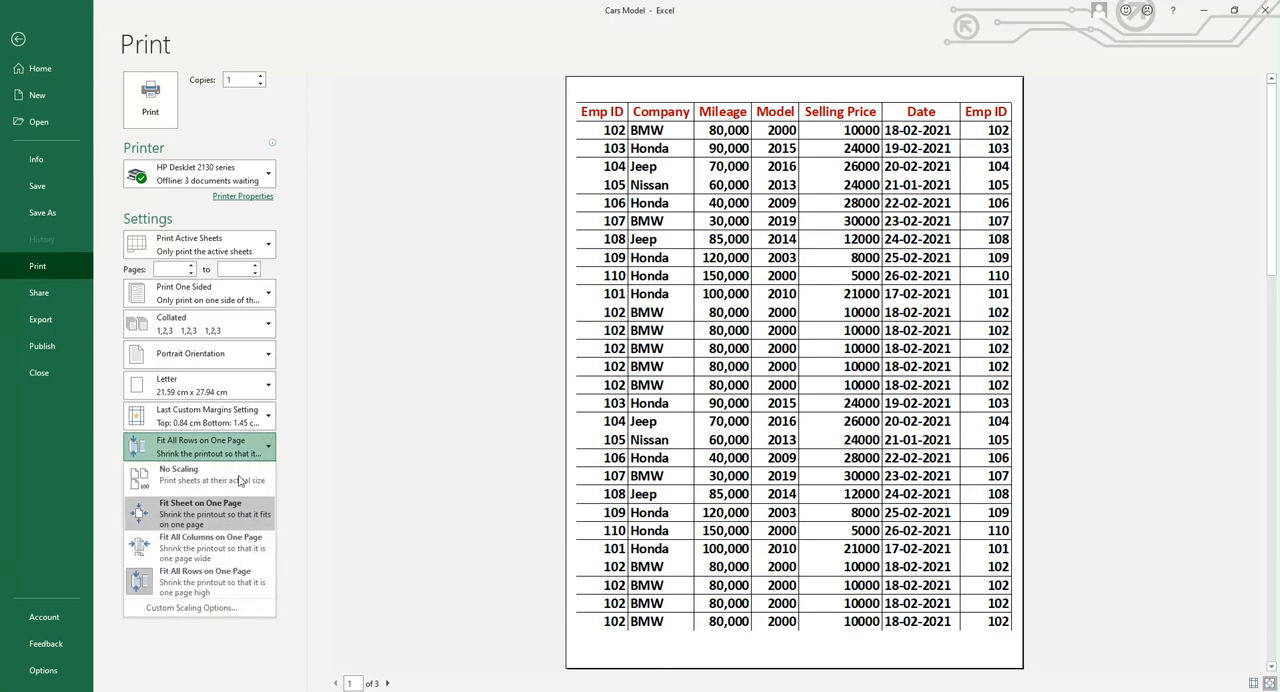
left_click(335, 520)
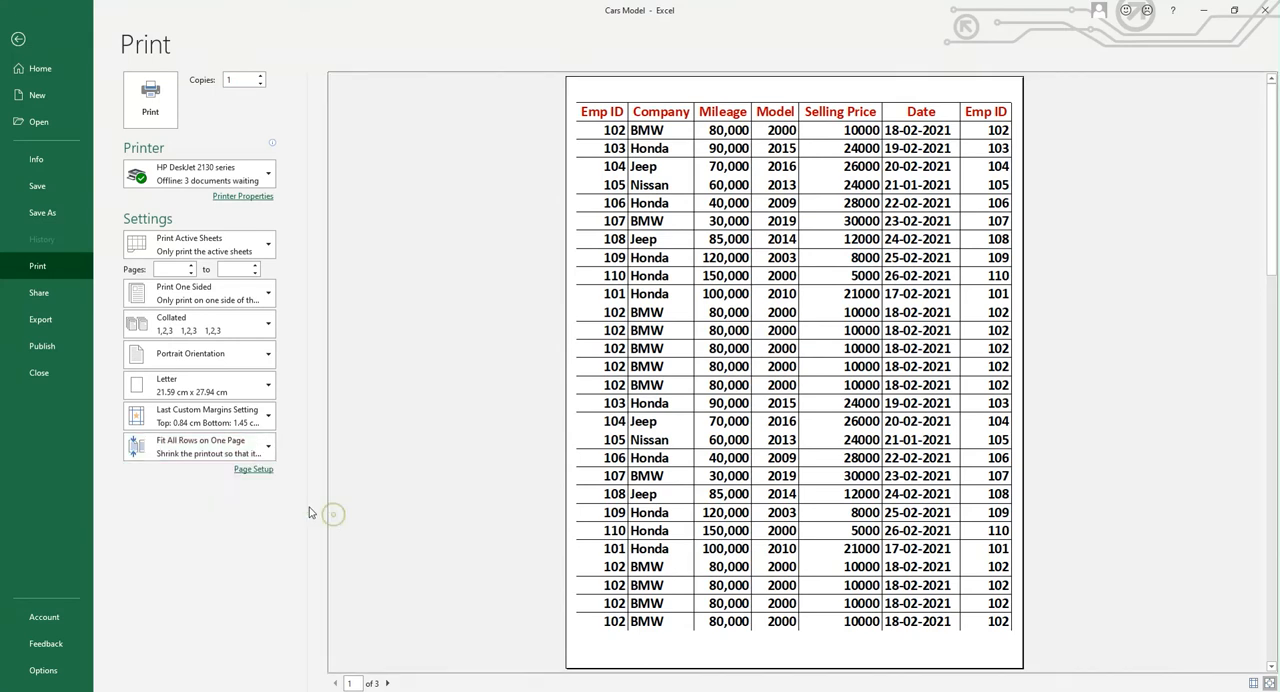
Apply the Normal margin preset to the printout, and replace it with the Wide preset
left_click(268, 423)
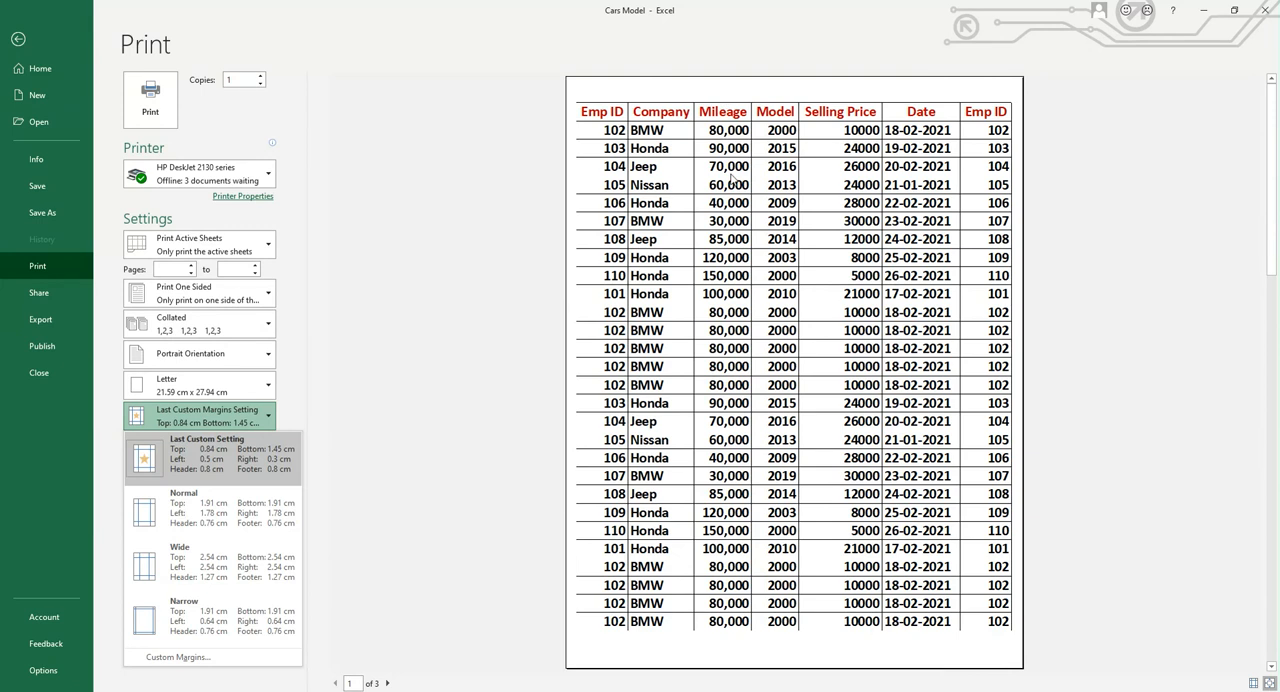
left_click(220, 510)
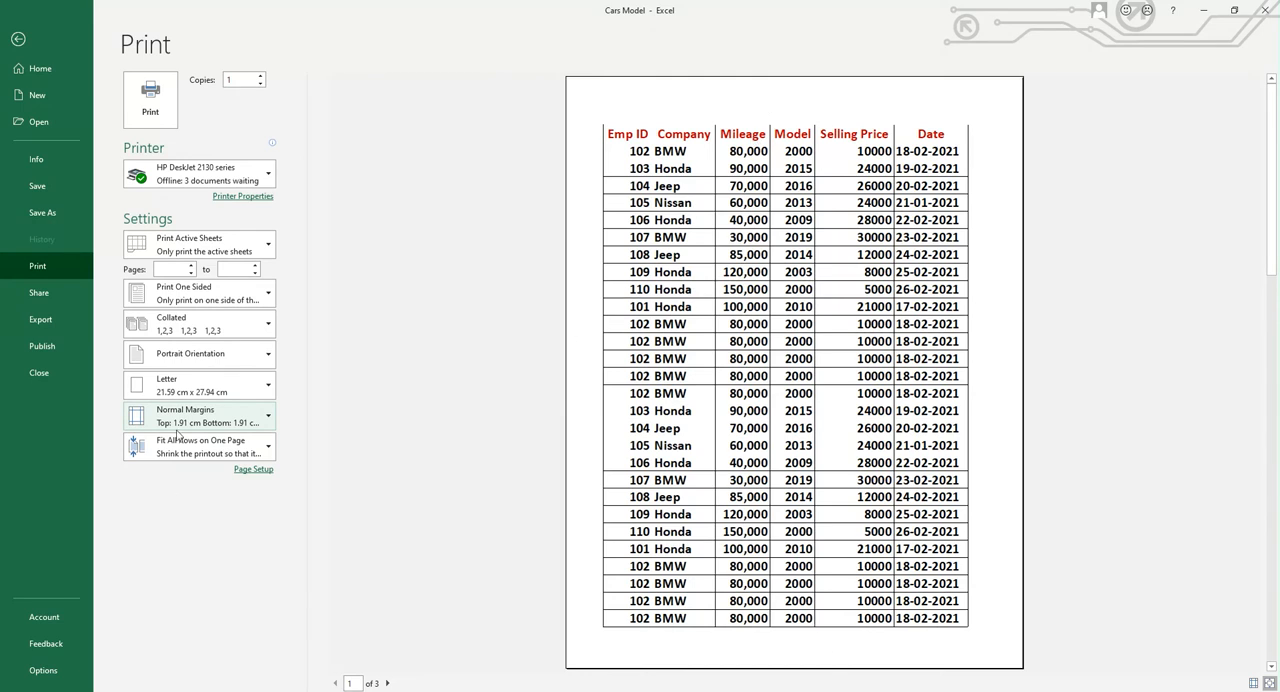
left_click(268, 420)
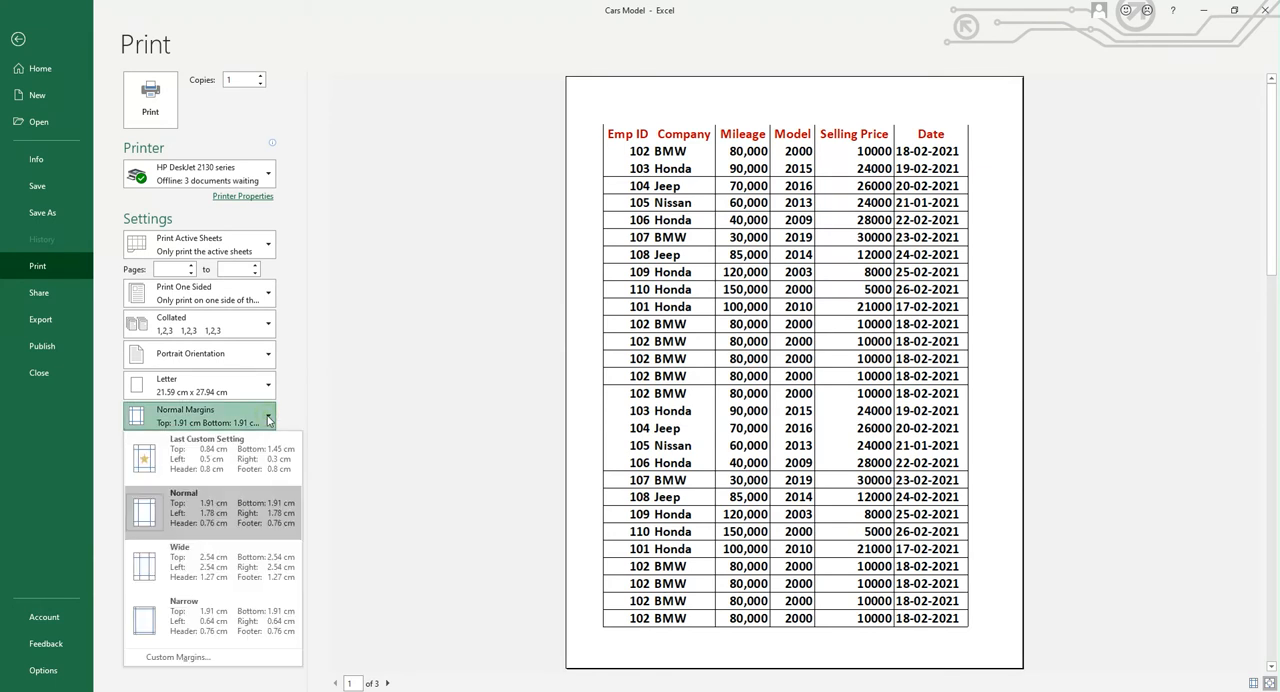
left_click(222, 567)
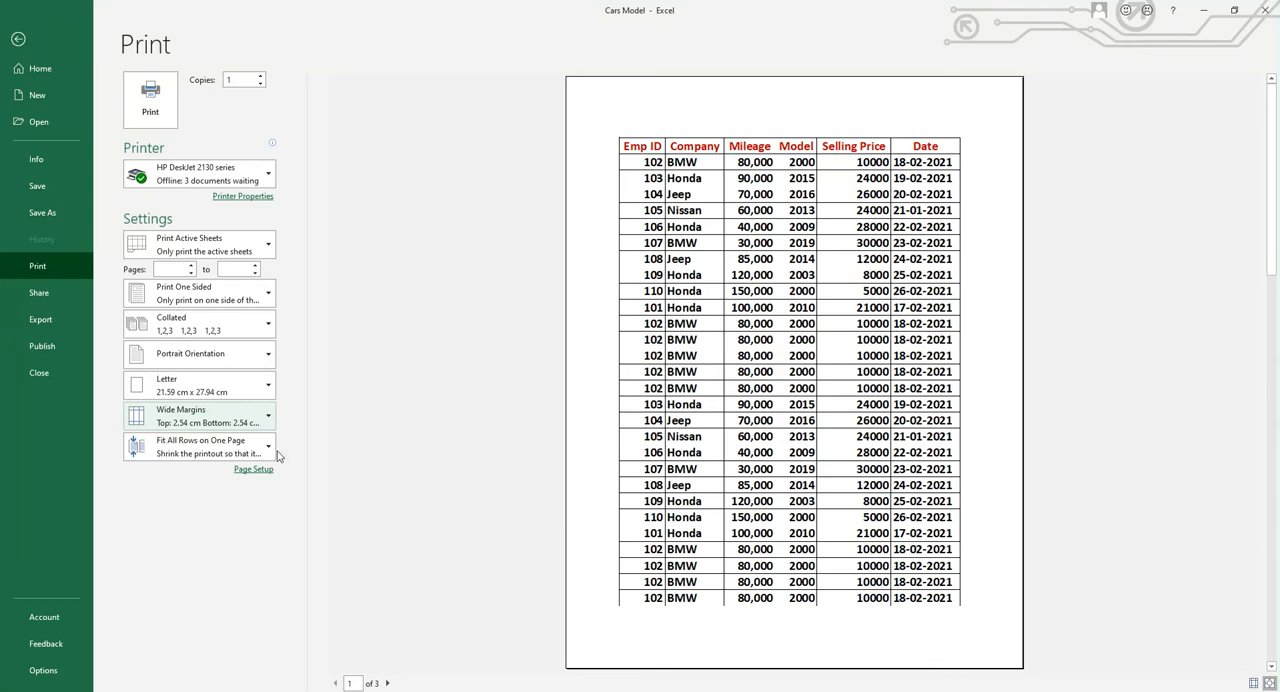
Set custom page margins of 1 cm at the top and left and 1.5 cm at the bottom and right
left_click(267, 418)
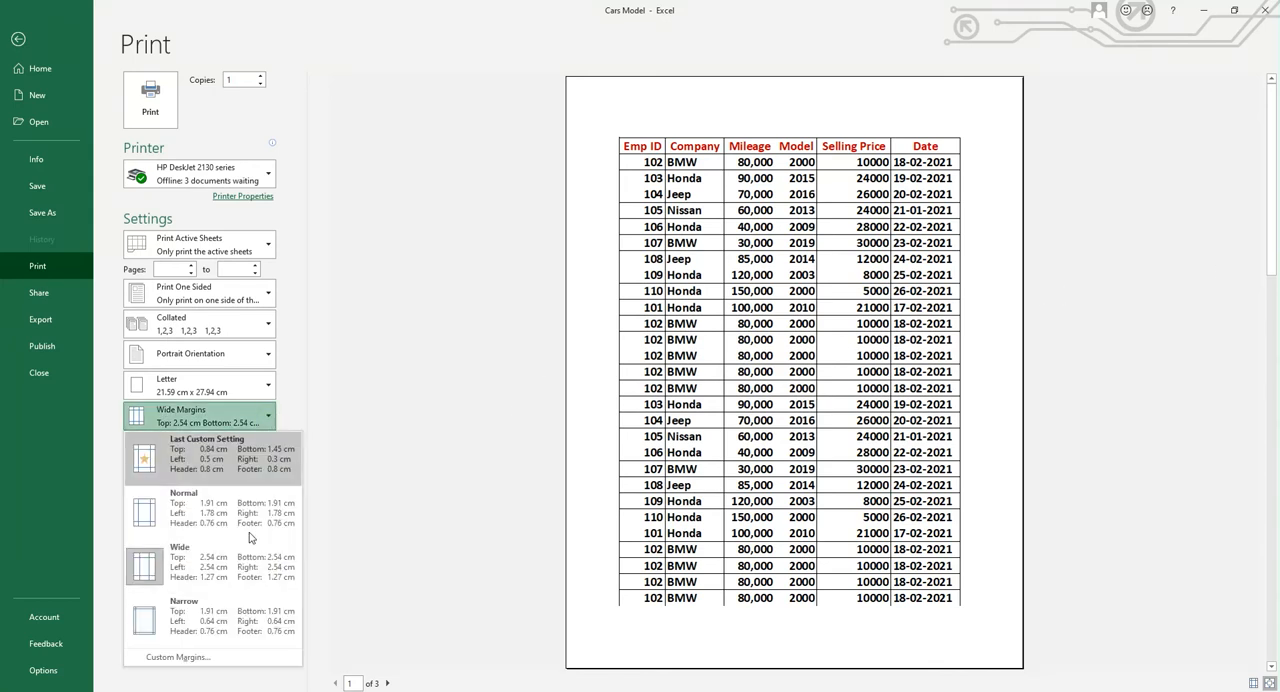
left_click(187, 657)
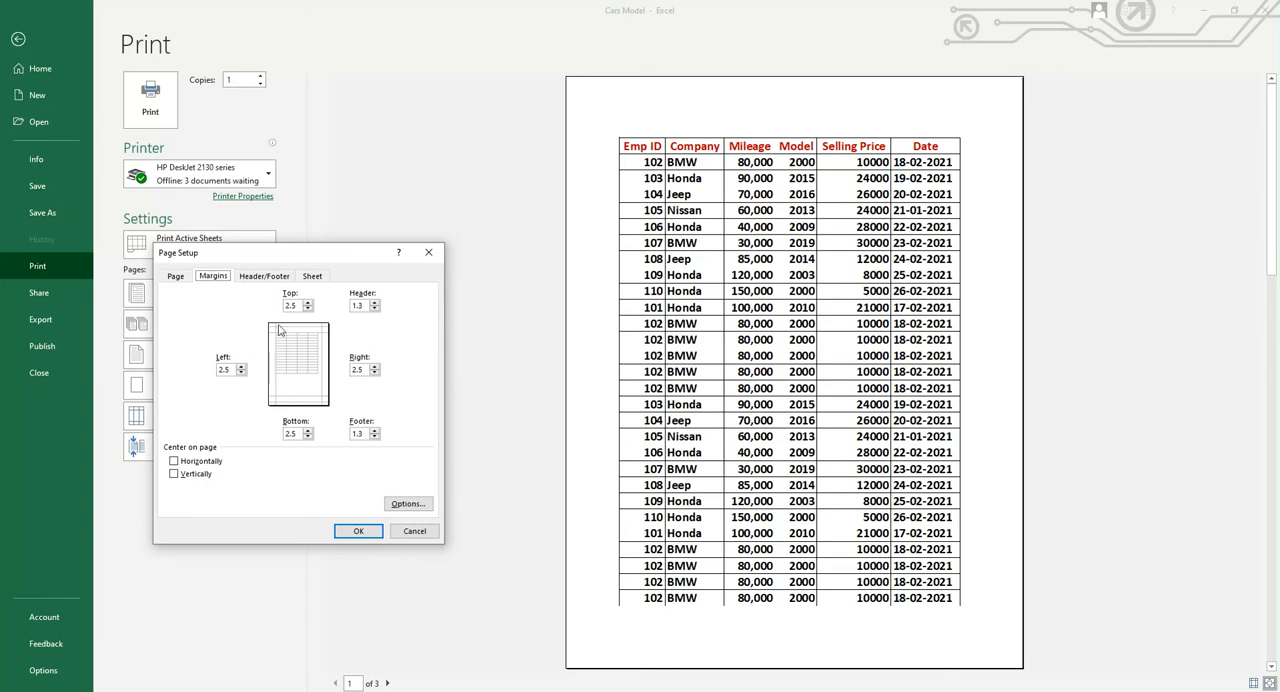
left_click(308, 309)
left_click(308, 309)
left_click(308, 309)
left_click(241, 373)
left_click(241, 373)
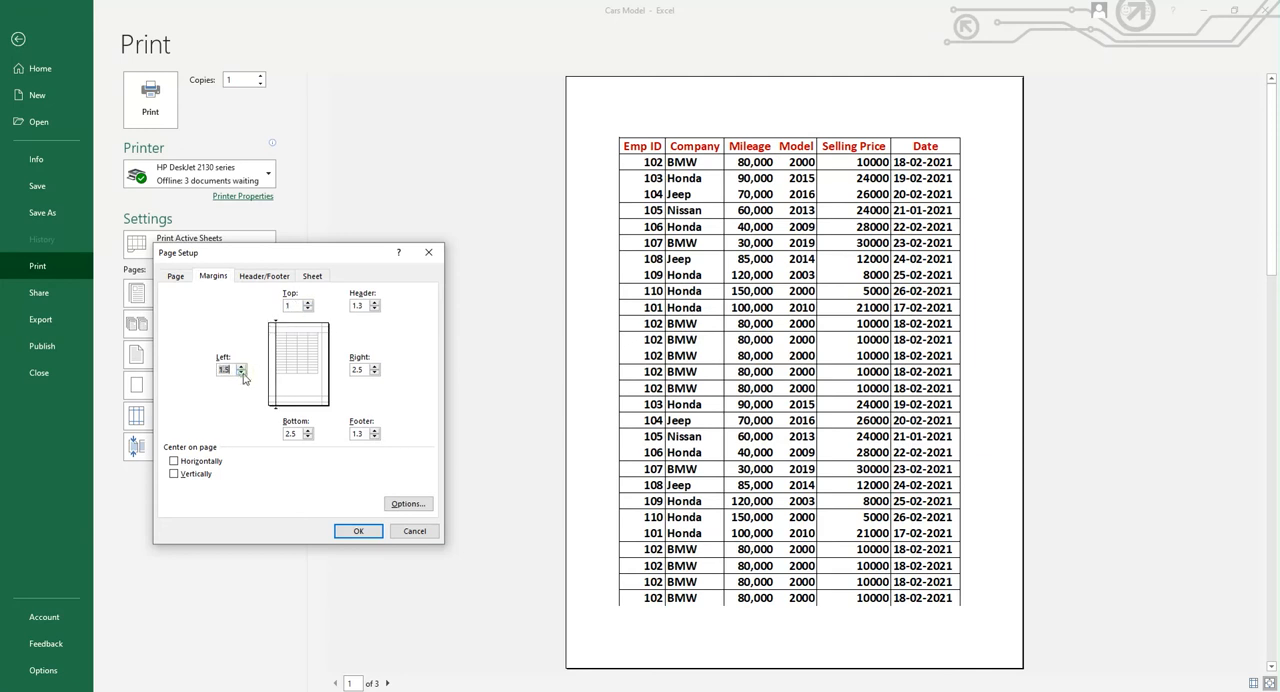
left_click(308, 437)
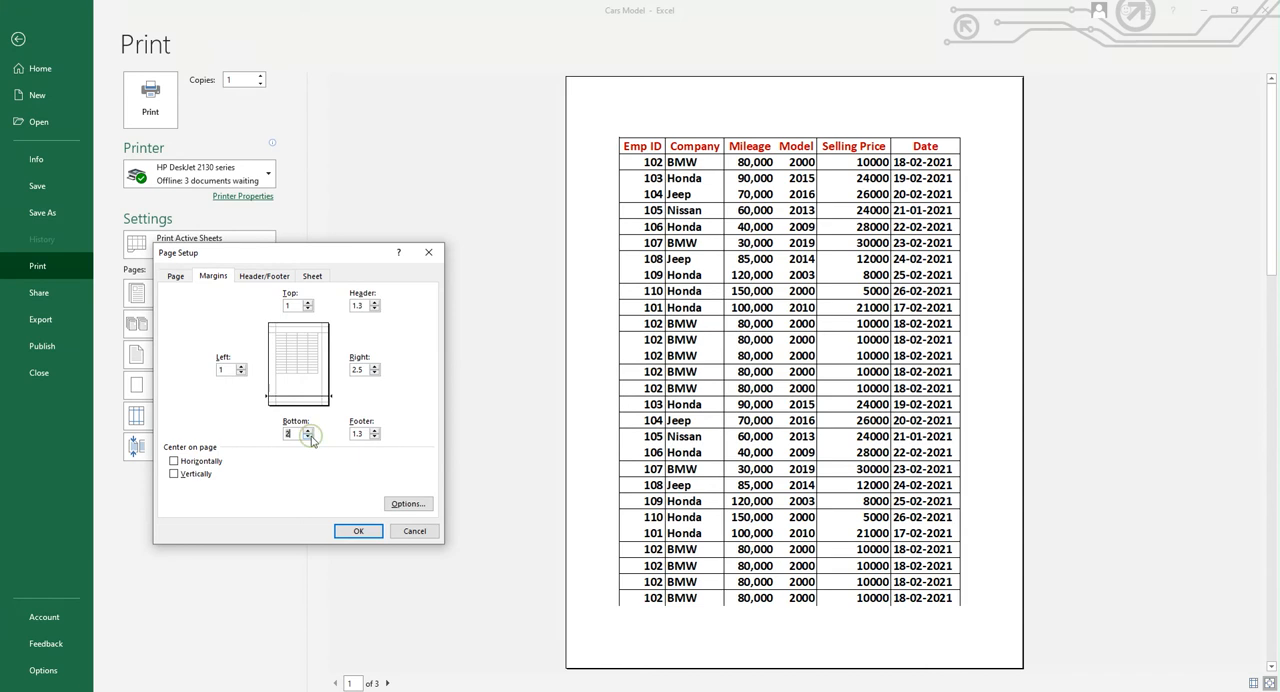
left_click(308, 437)
left_click(376, 373)
left_click(376, 373)
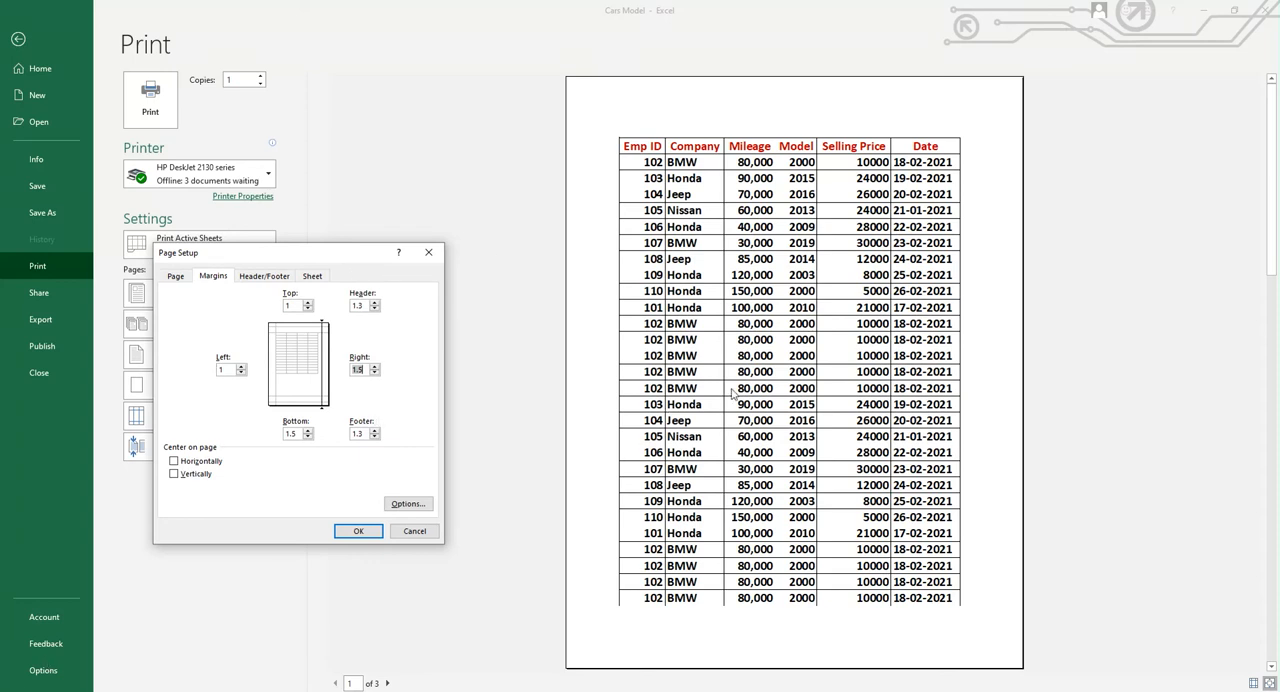
left_click(356, 531)
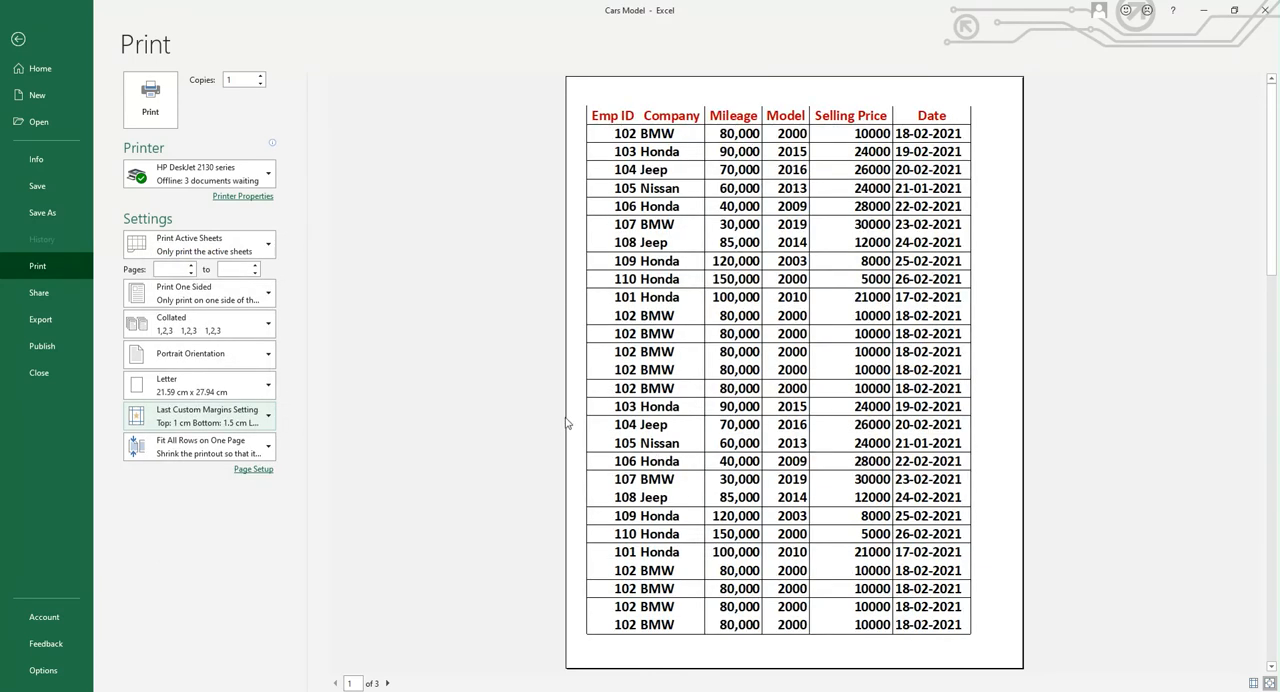
Change the page orientation to Landscape in the page setup
left_click(268, 415)
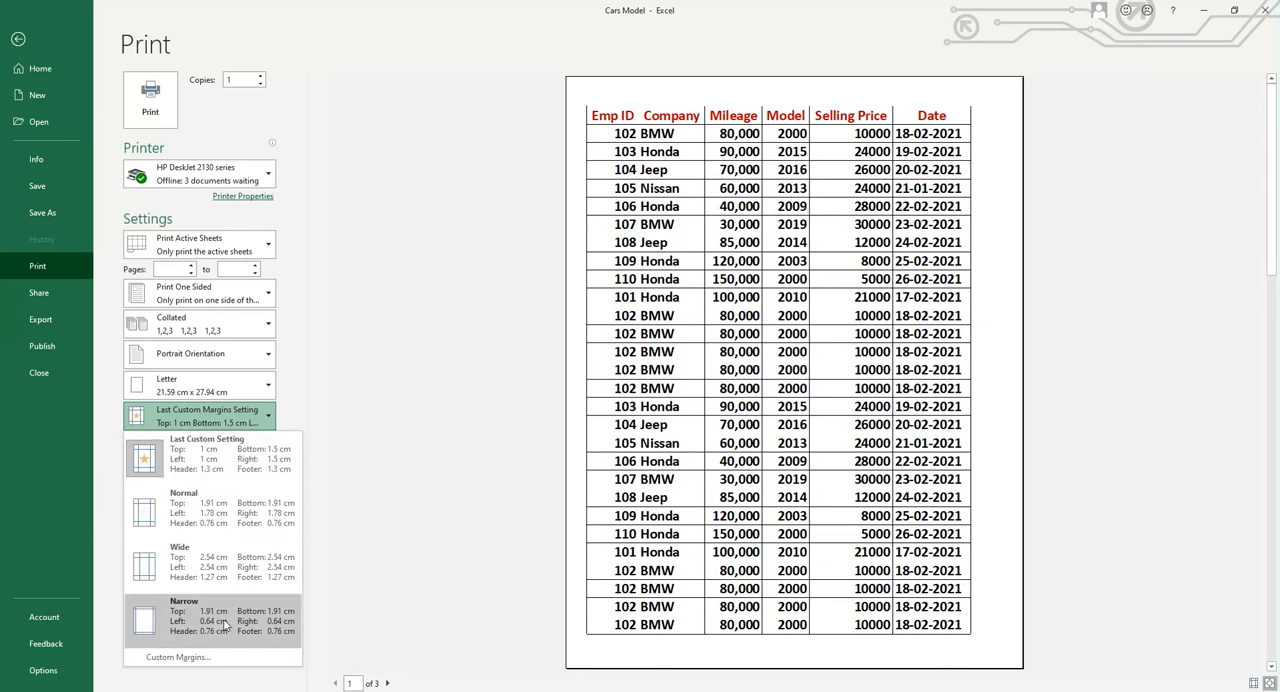
left_click(194, 658)
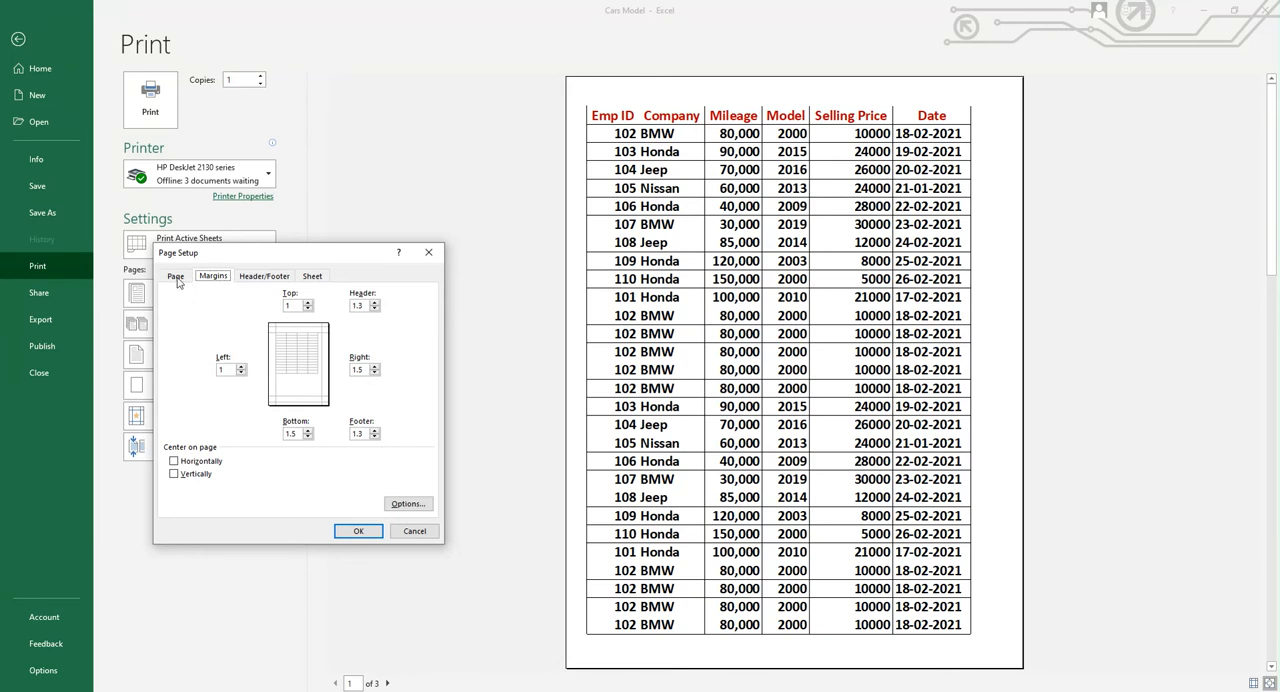
left_click(176, 277)
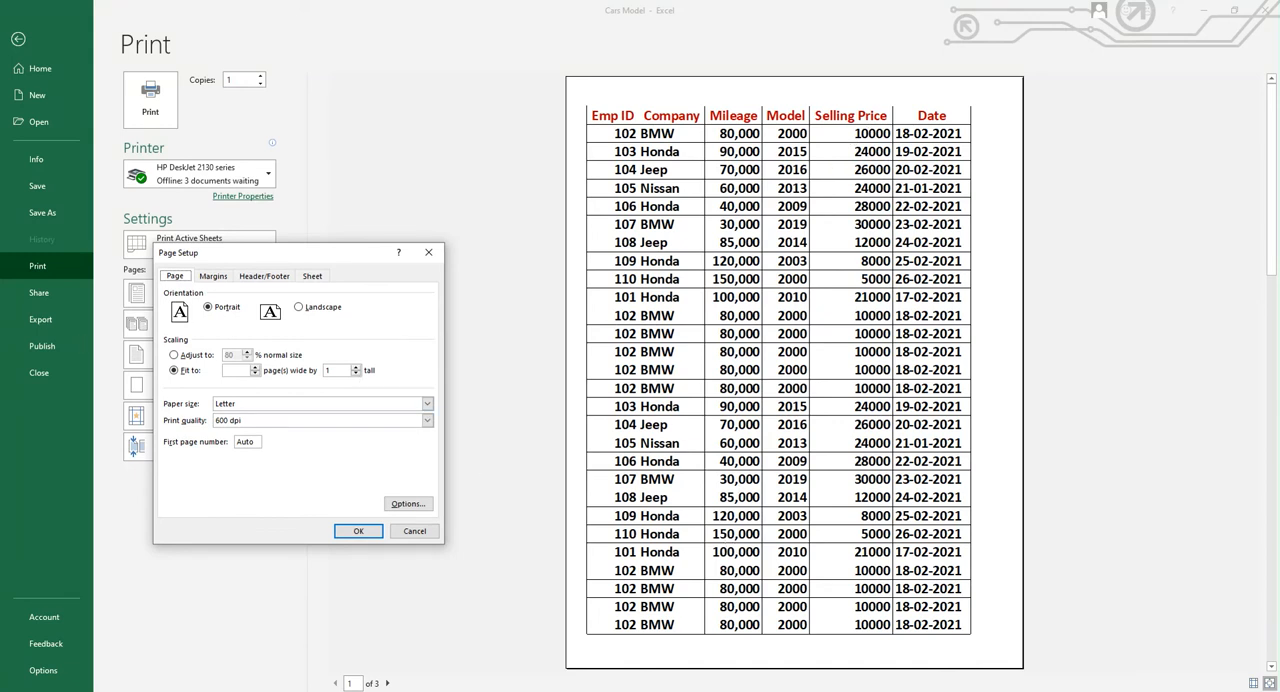
left_click(299, 308)
left_click(355, 530)
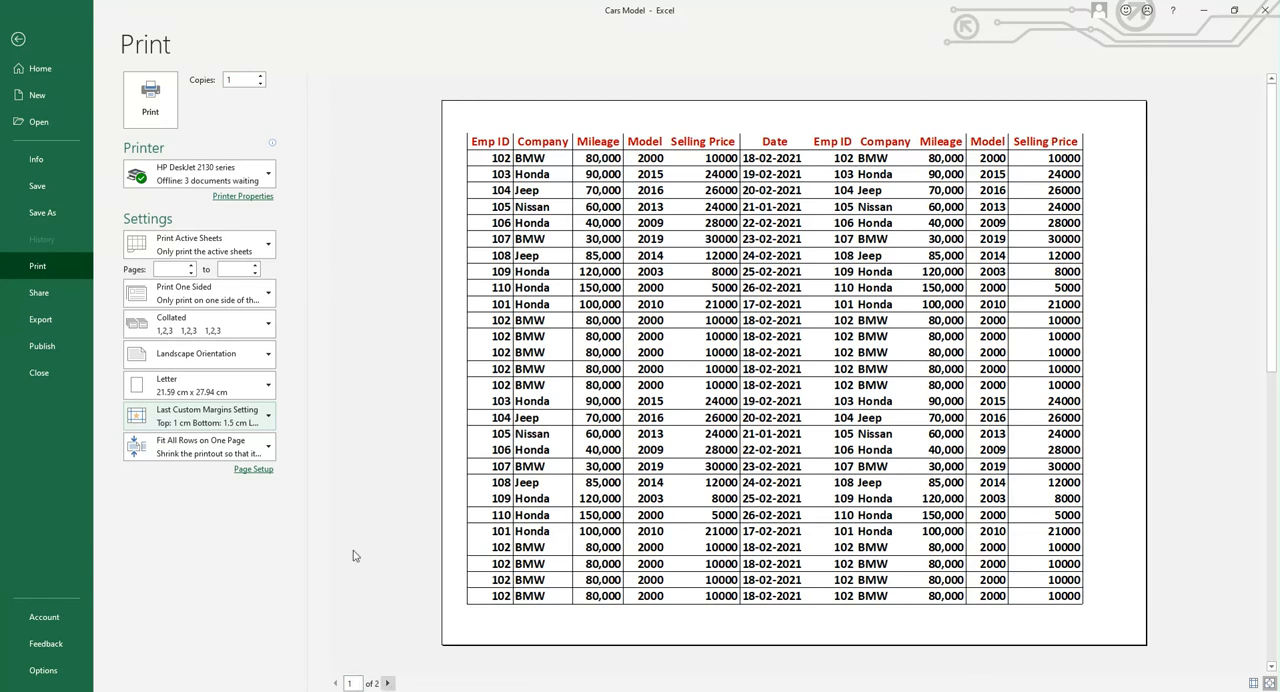
Change the page orientation to Portrait and adjust the print scaling to 110% of normal size in the page setup
left_click(268, 417)
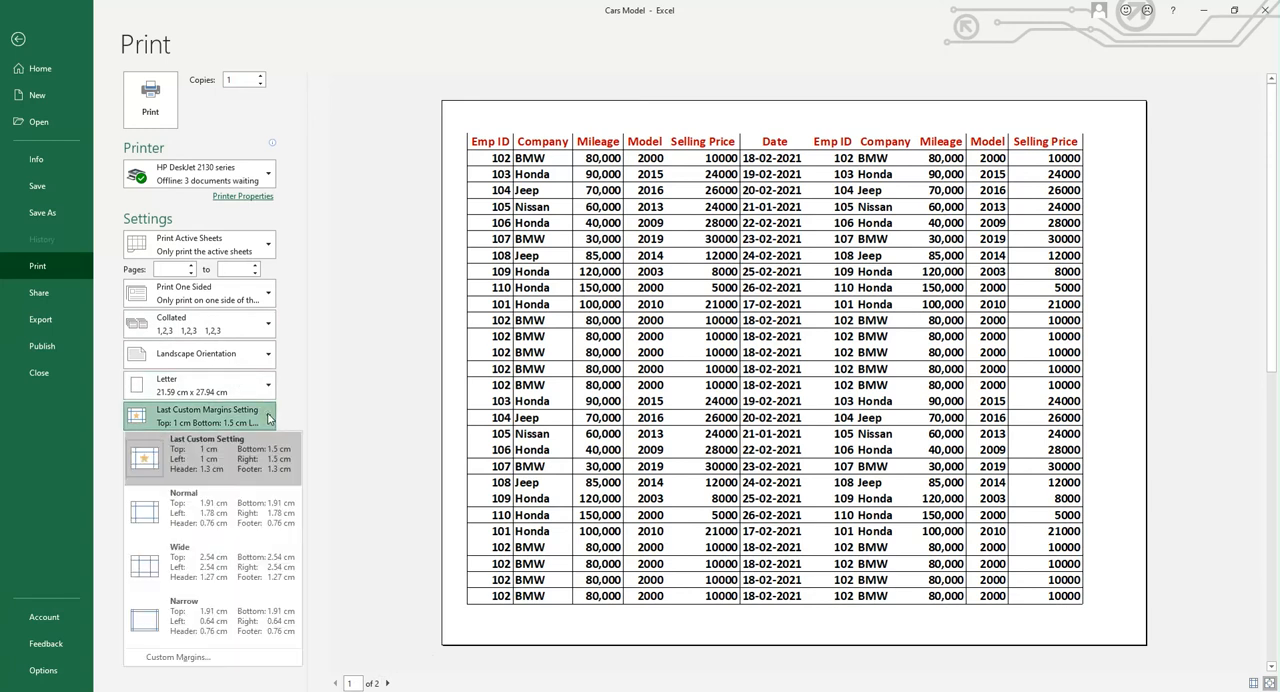
left_click(175, 657)
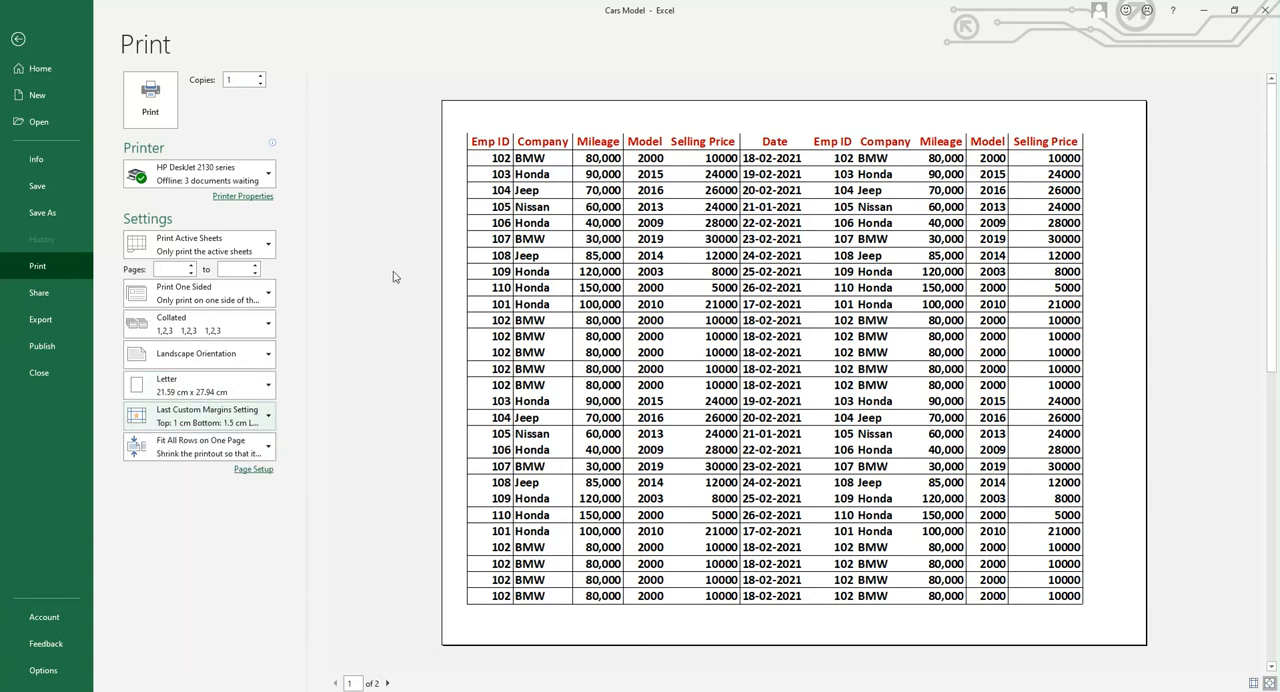
left_click(175, 277)
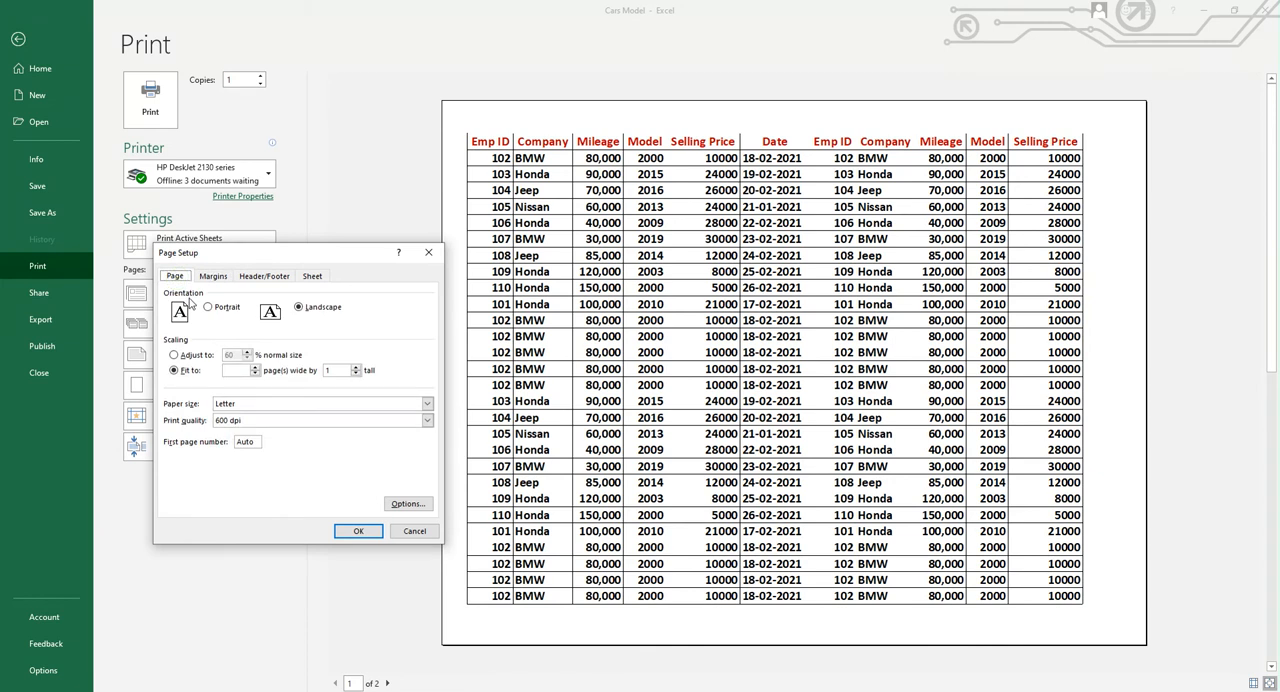
left_click(208, 309)
left_click(175, 356)
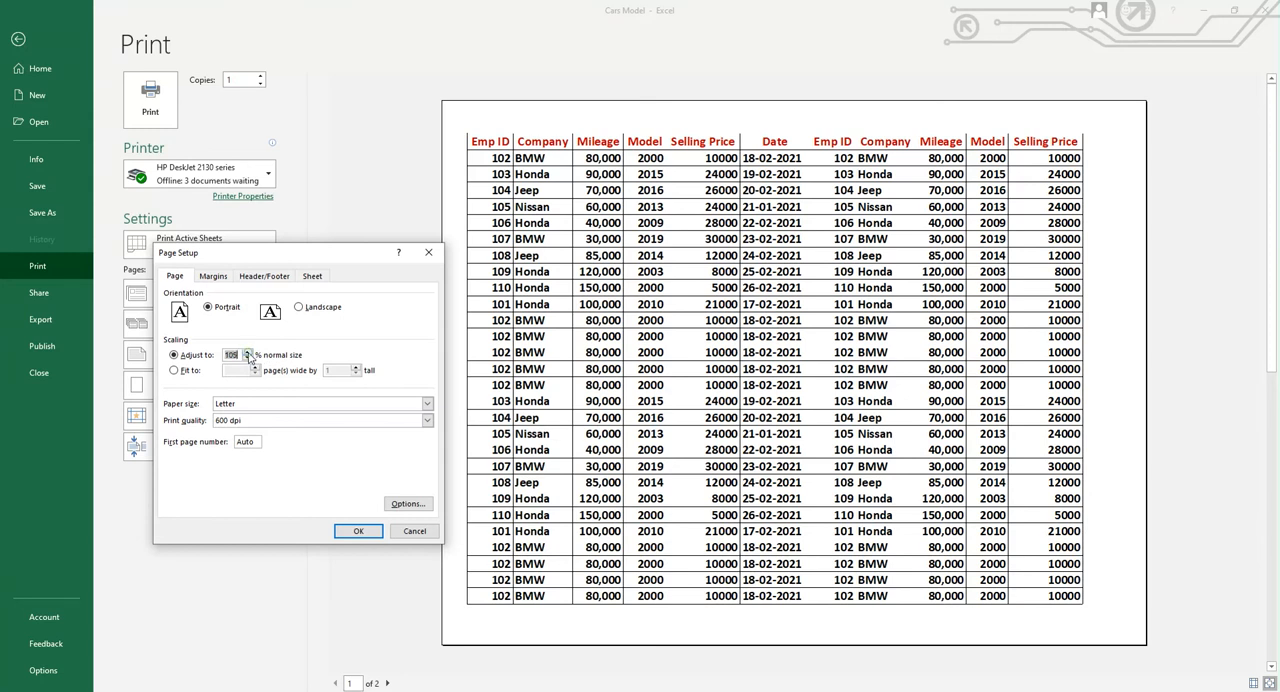
left_click(358, 531)
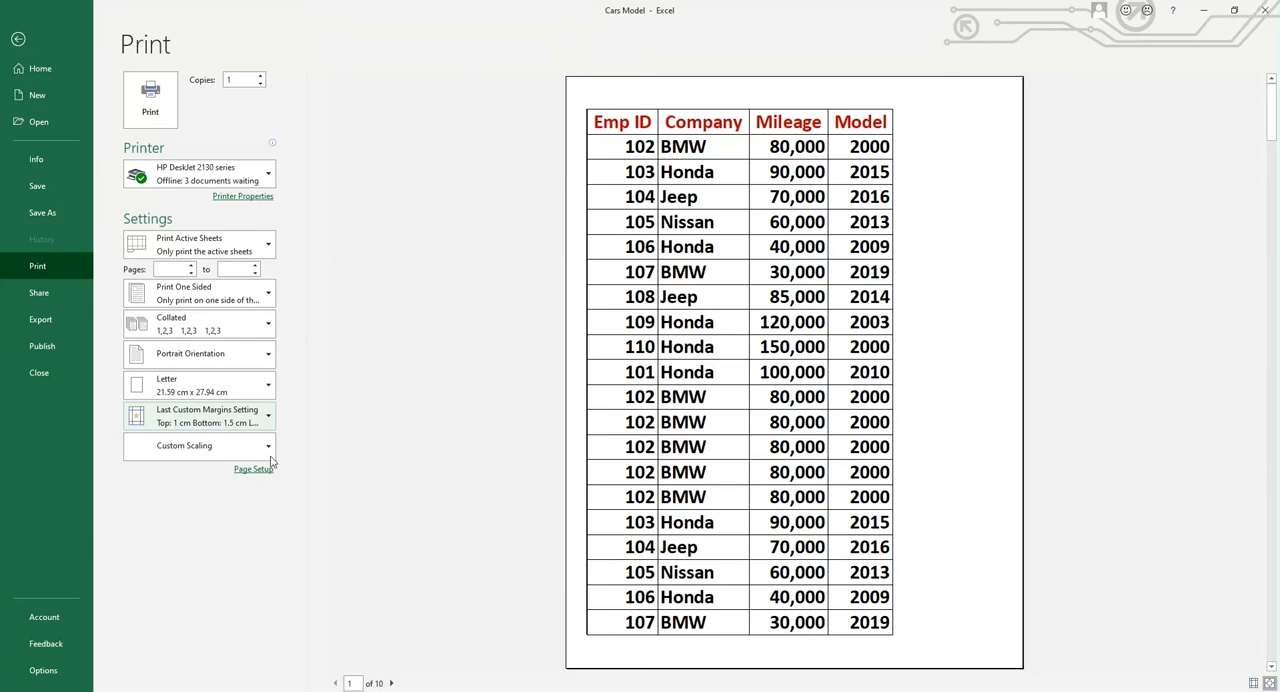
Adjust the print scaling to 70% of normal size in the page setup
left_click(268, 418)
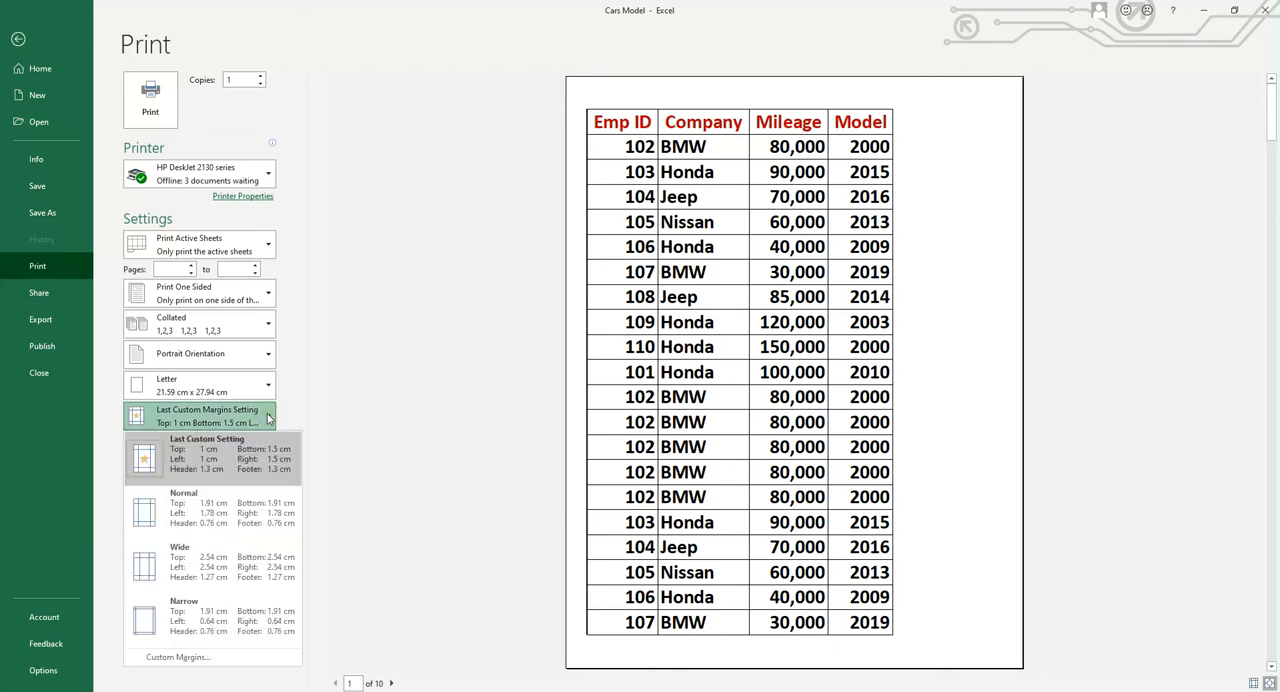
left_click(166, 658)
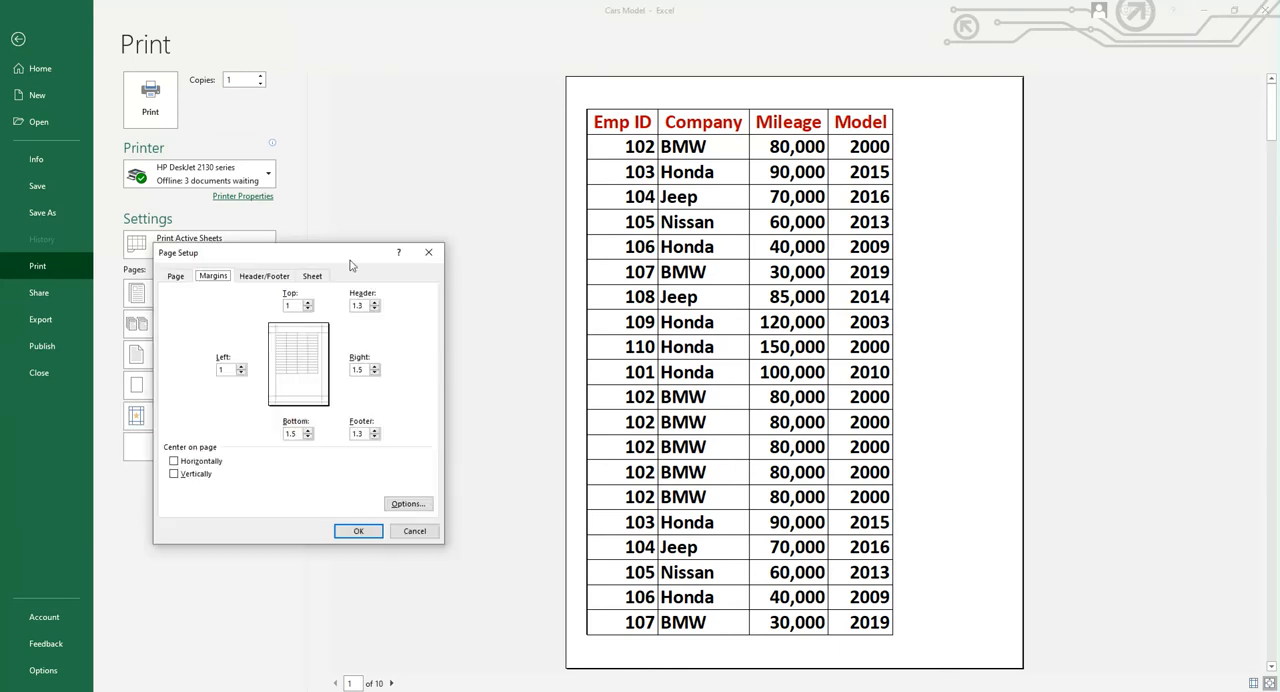
left_click(177, 278)
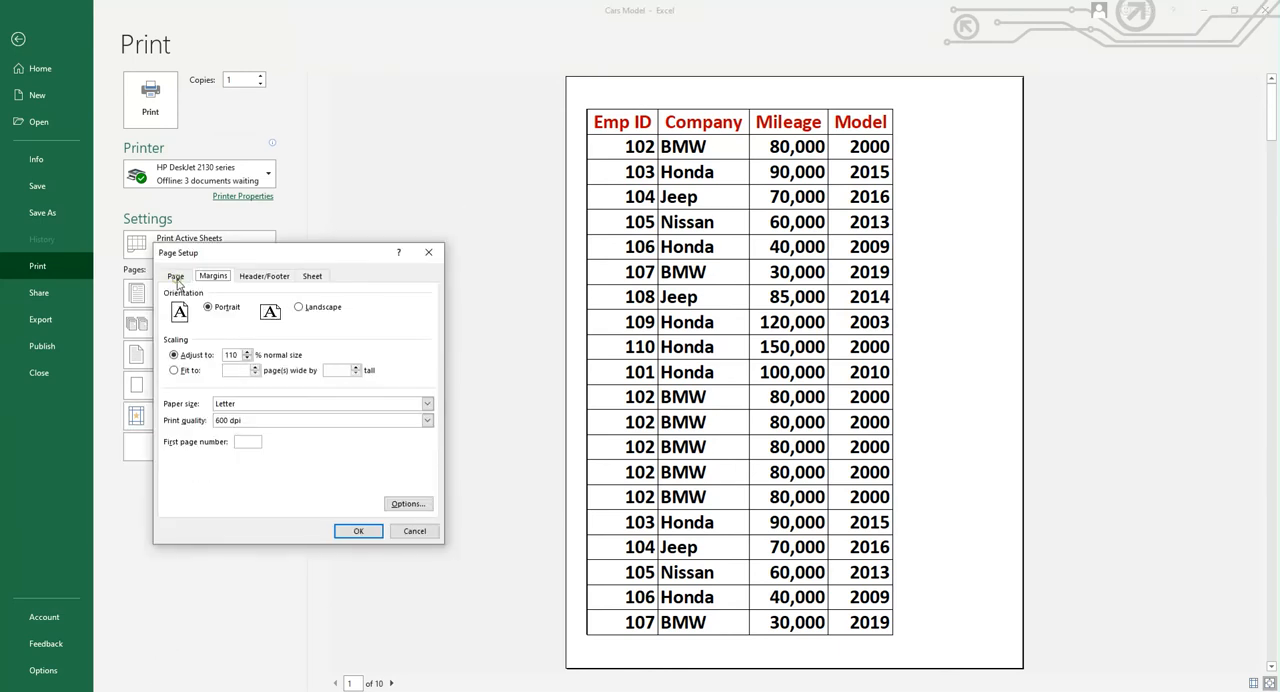
left_click(248, 361)
left_click(248, 361)
left_click(248, 361)
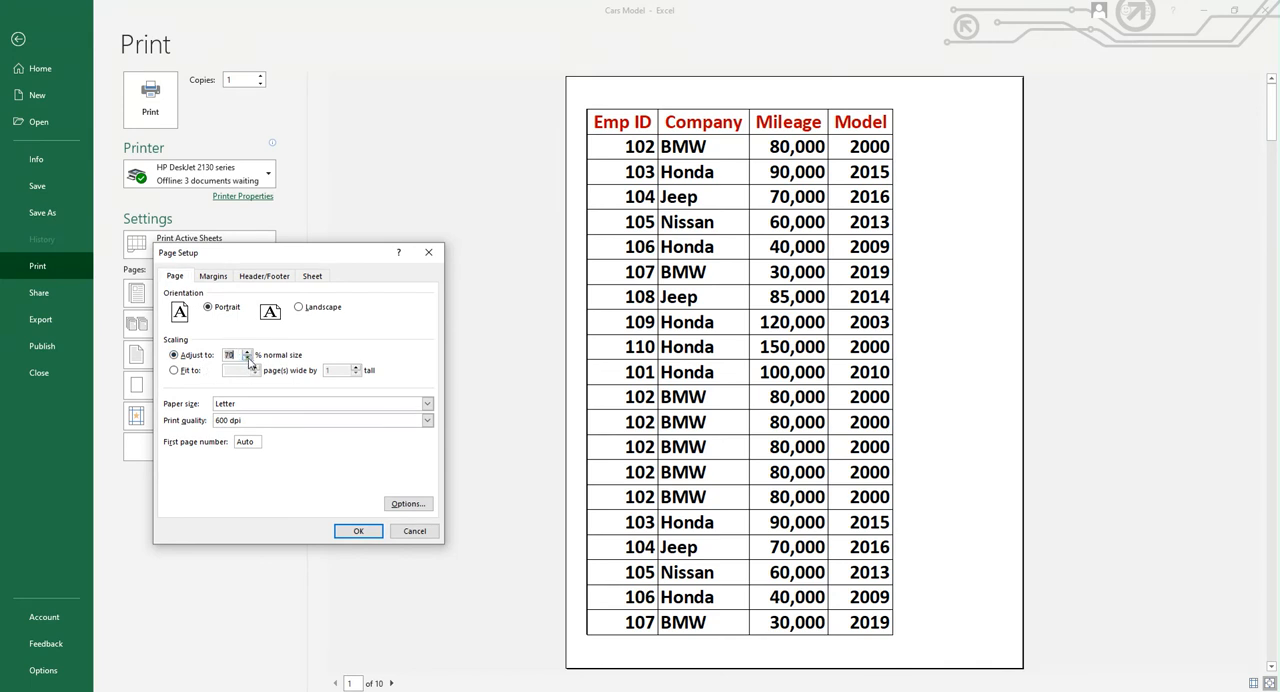
left_click(356, 534)
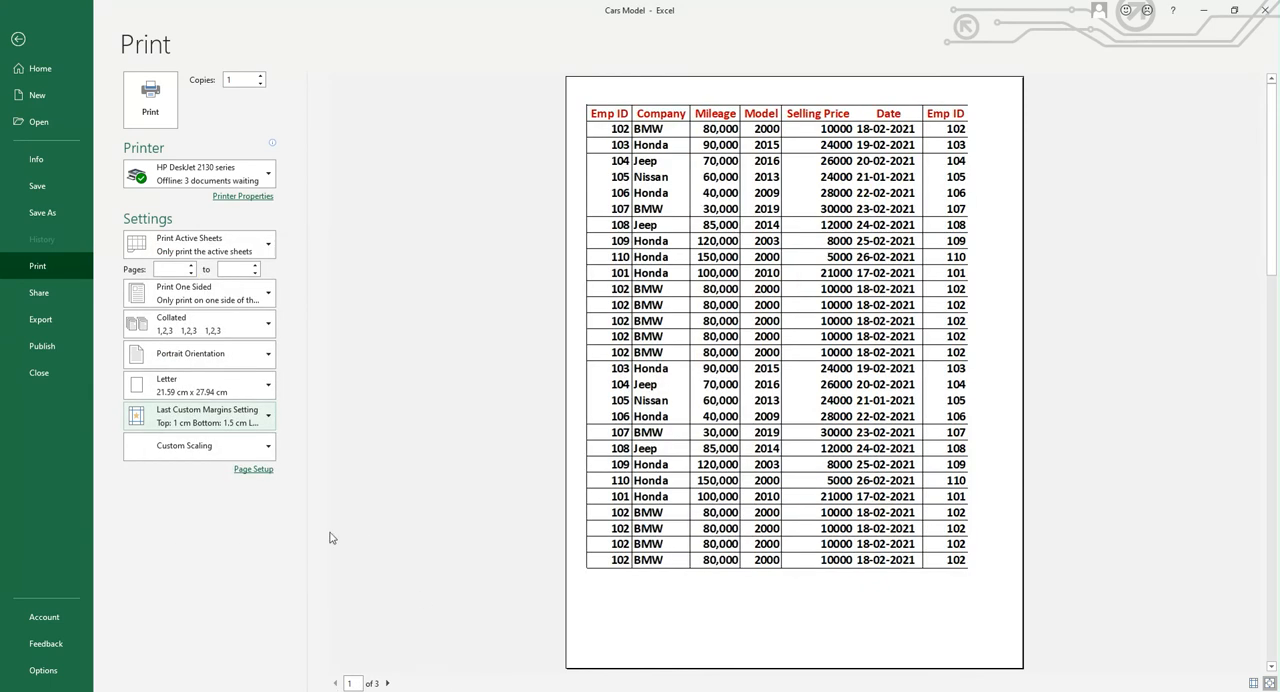
Set the print scaling to fit 2 pages wide by 1 tall, and preview the second page
left_click(271, 418)
left_click(210, 656)
left_click(177, 277)
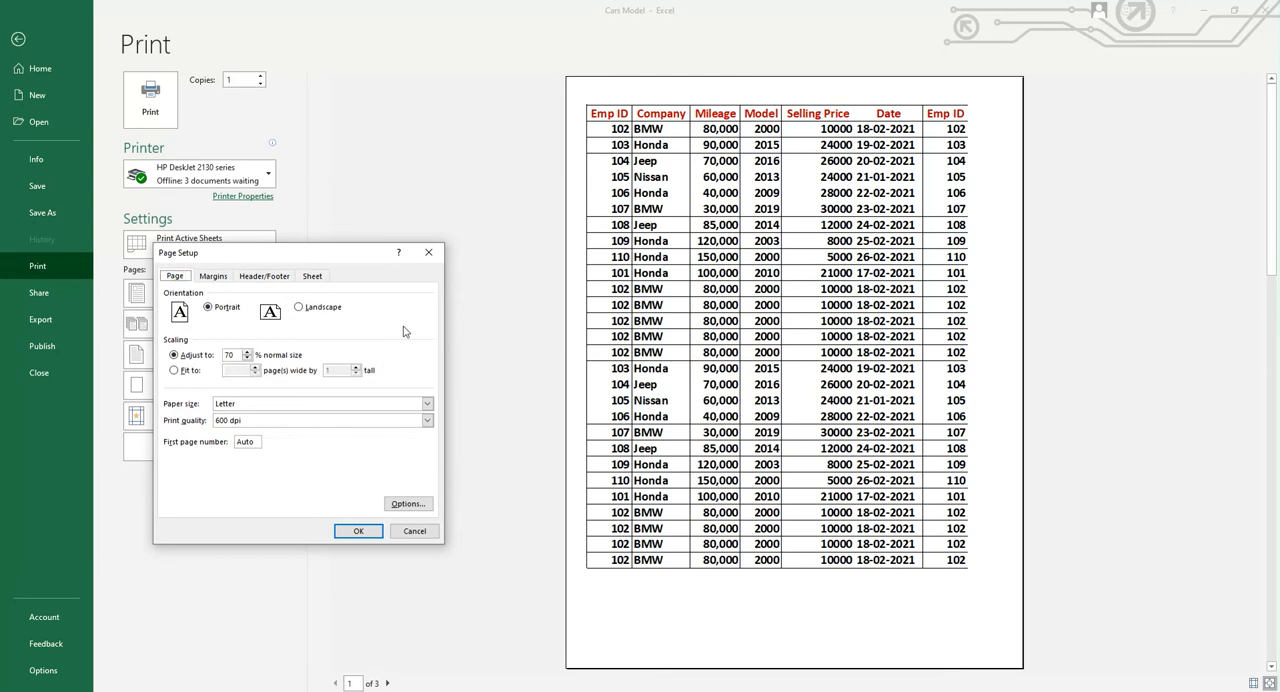
left_click(174, 371)
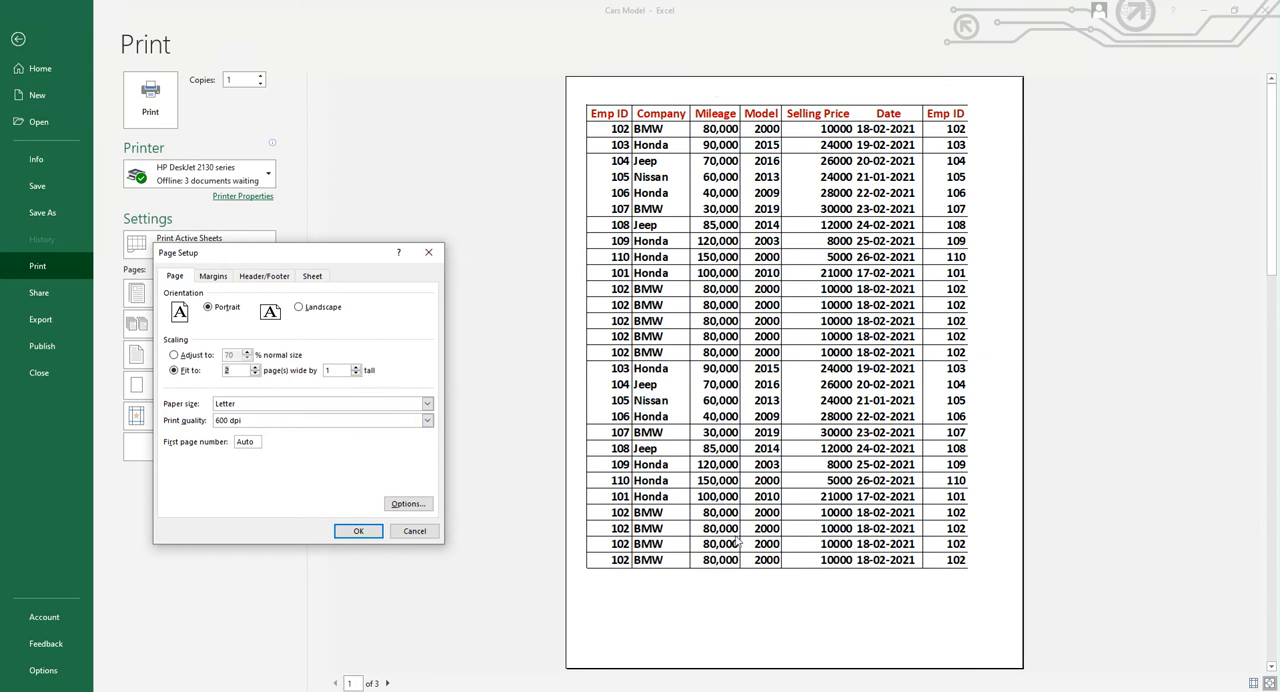
left_click(351, 537)
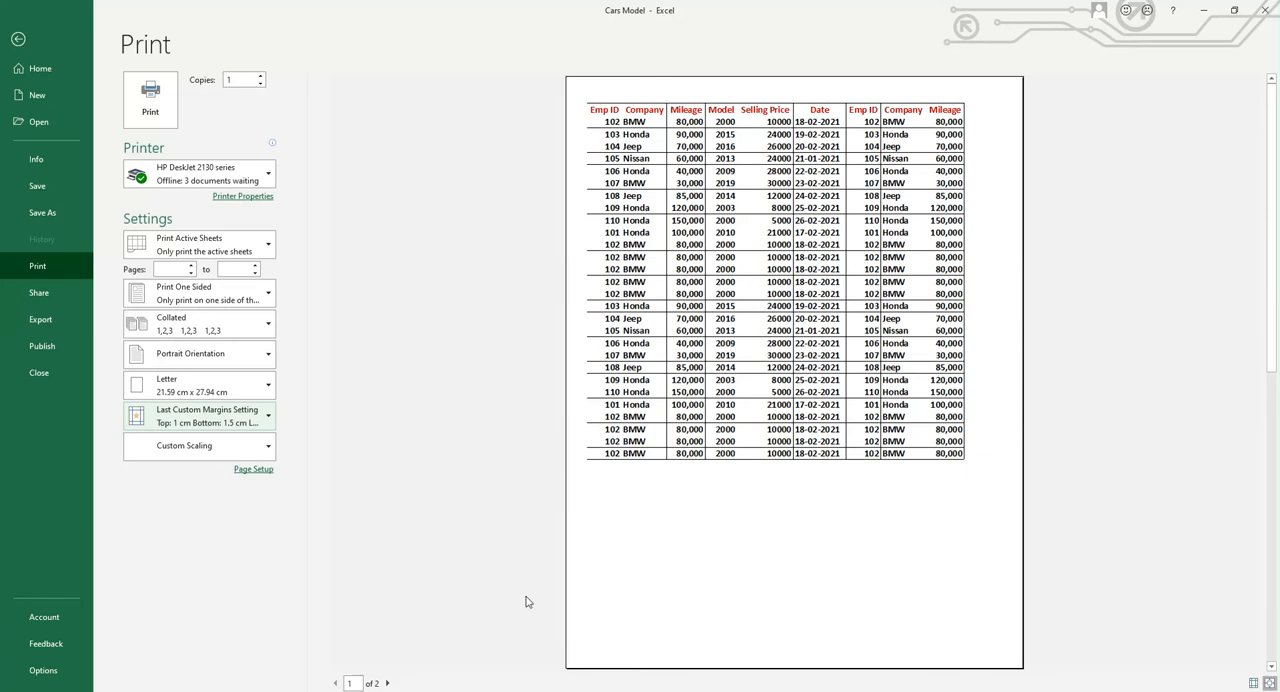
left_click(389, 683)
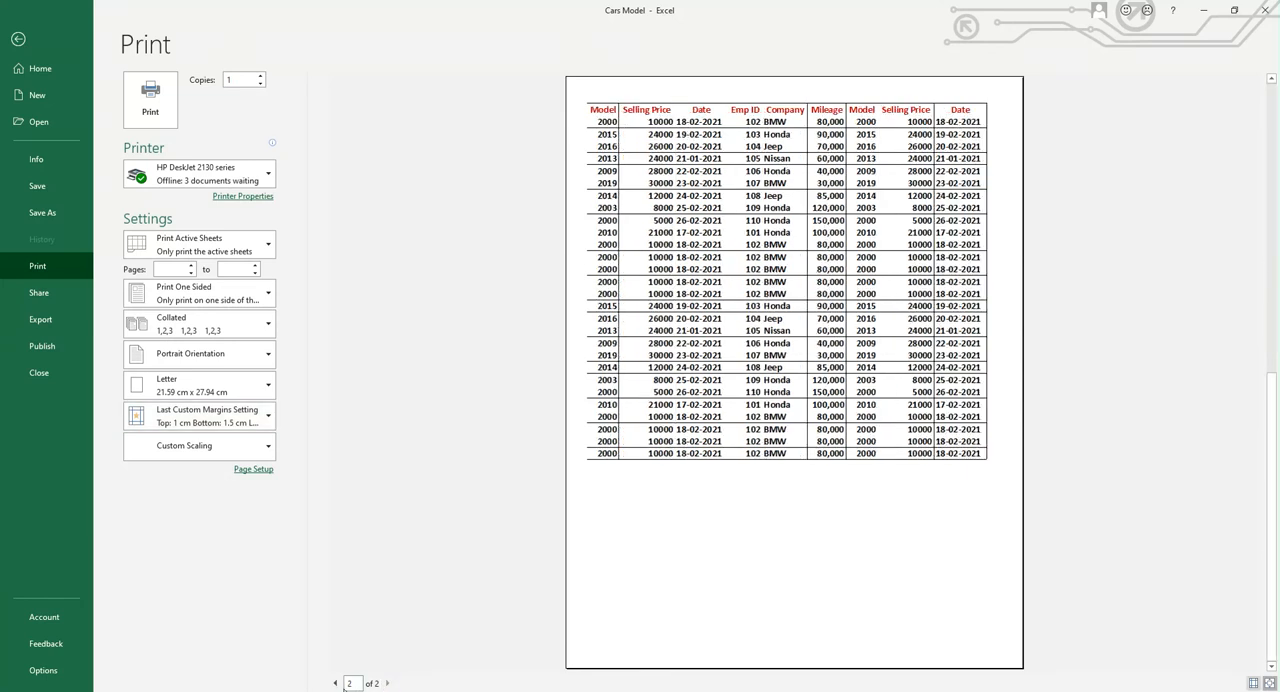
Review the page setup and the available paper sizes, orientations and one- or two-sided printing options, and return the preview to the first page
left_click(266, 418)
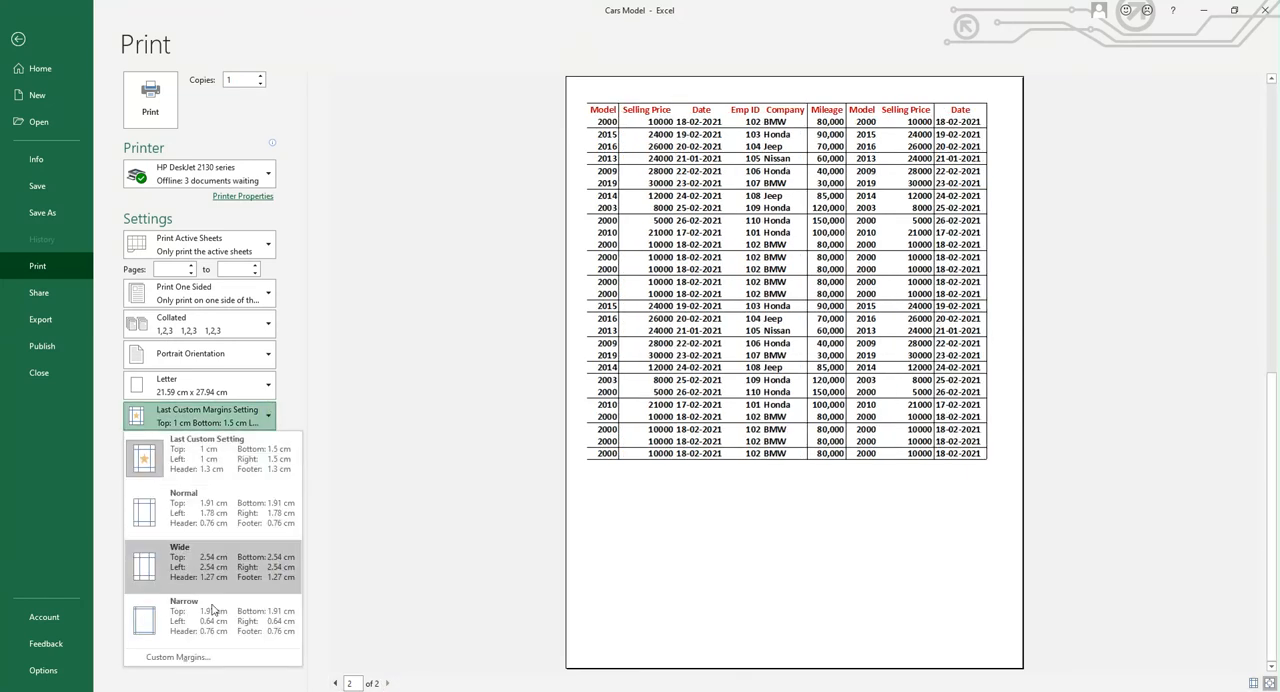
left_click(199, 658)
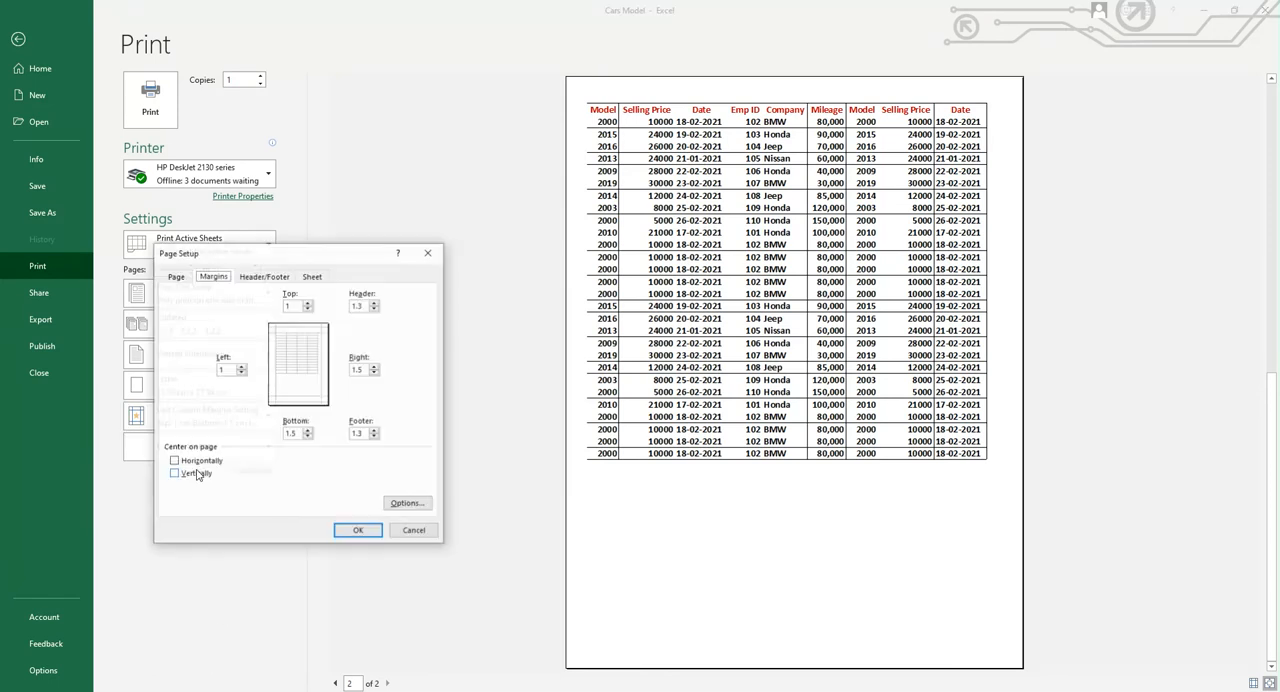
left_click(174, 277)
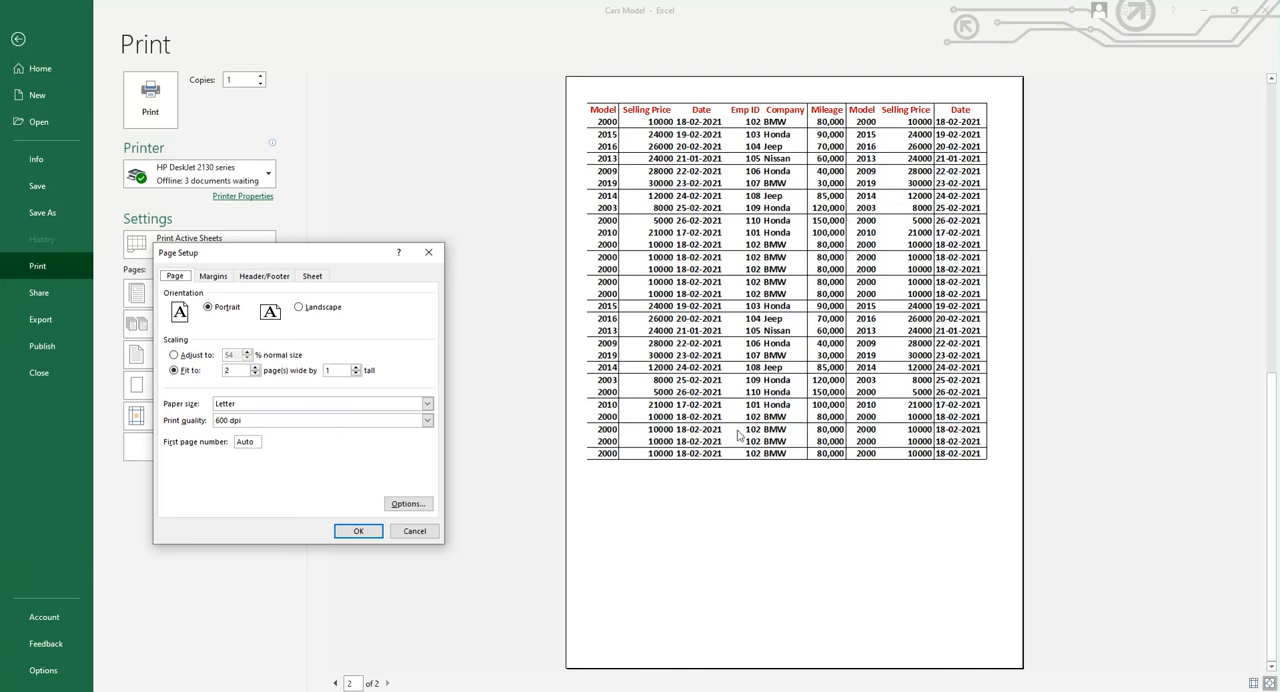
left_click(414, 530)
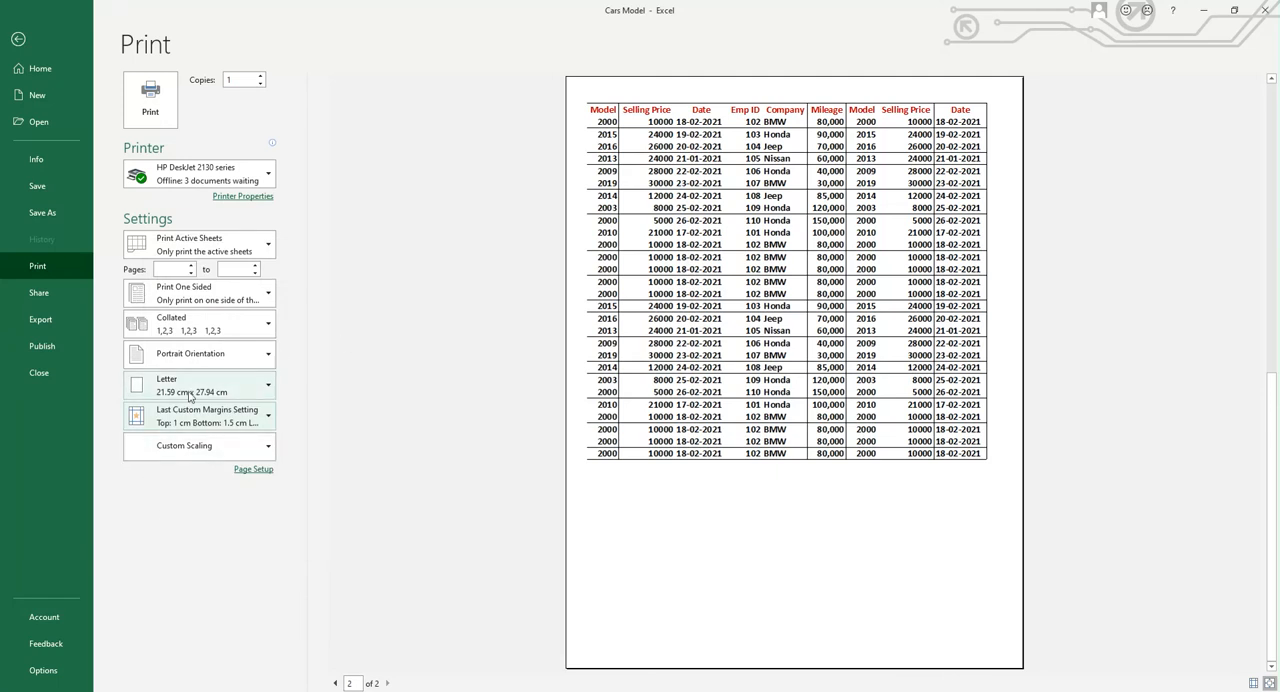
left_click(260, 388)
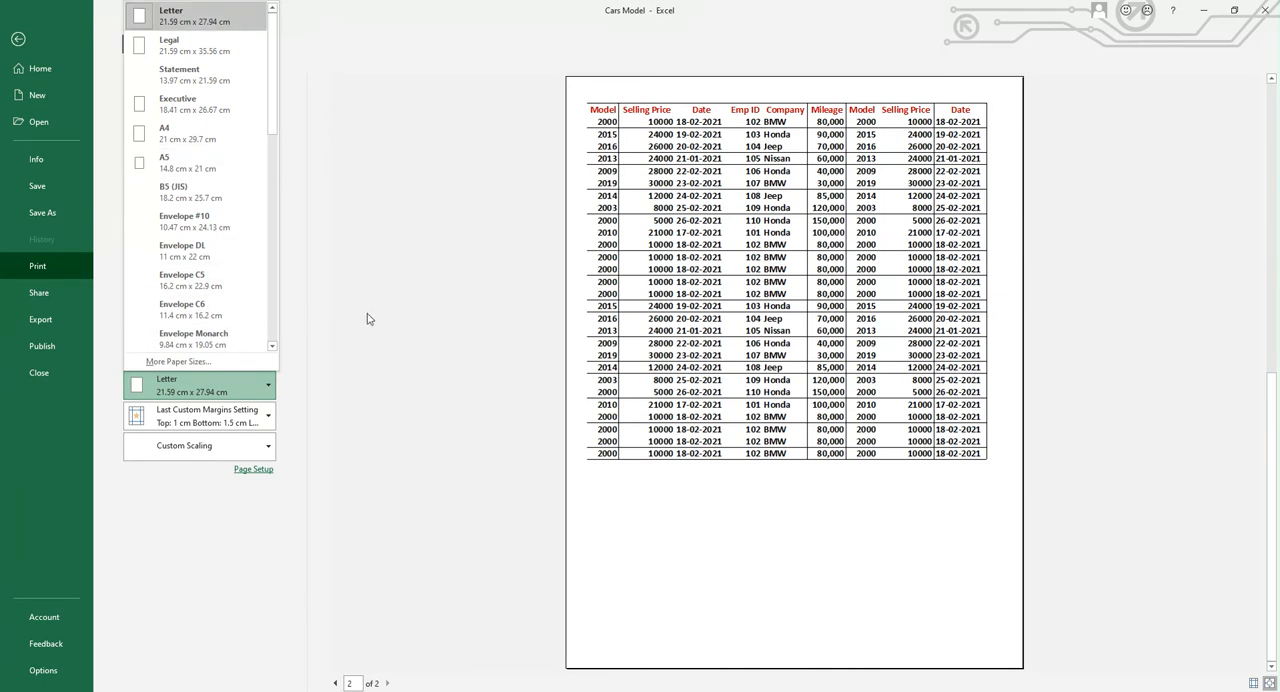
left_click(383, 239)
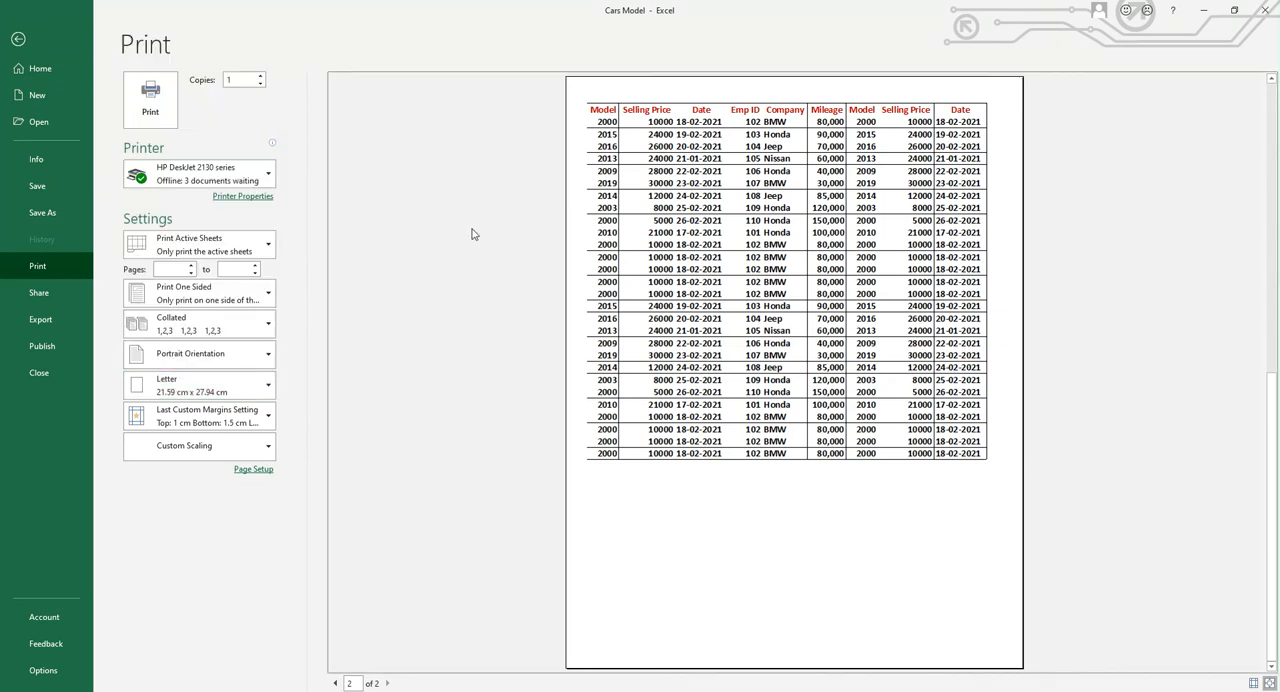
left_click(268, 356)
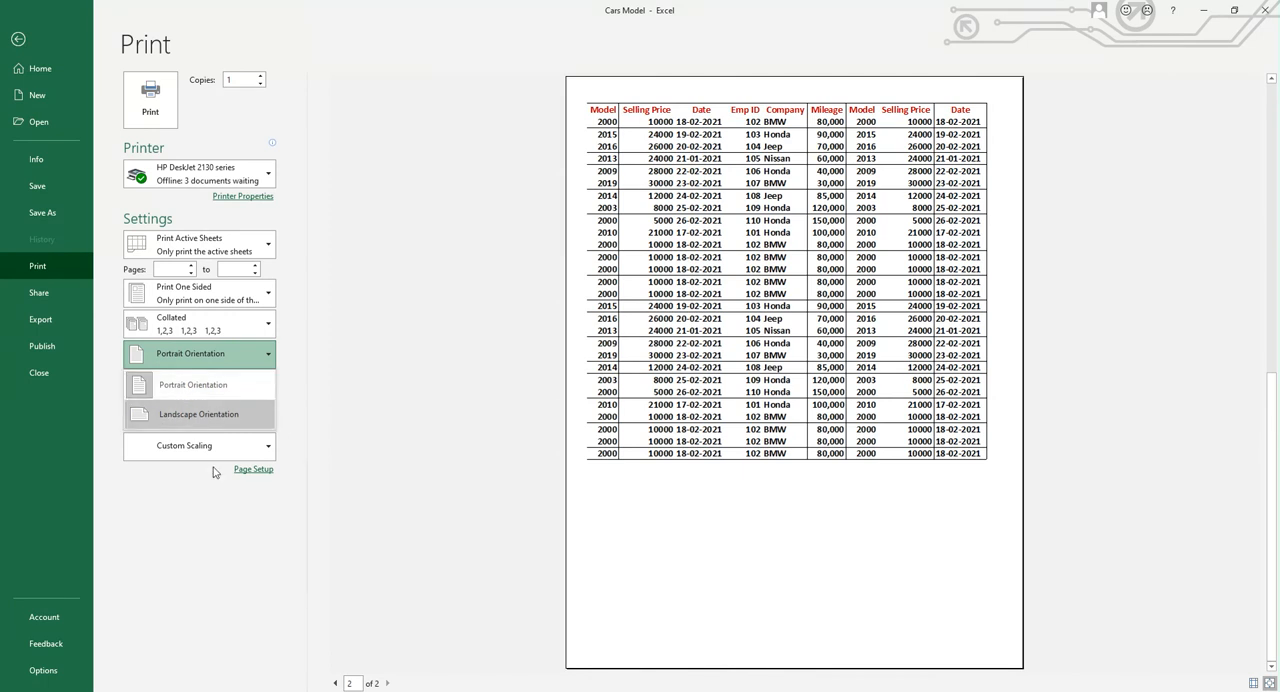
left_click(403, 275)
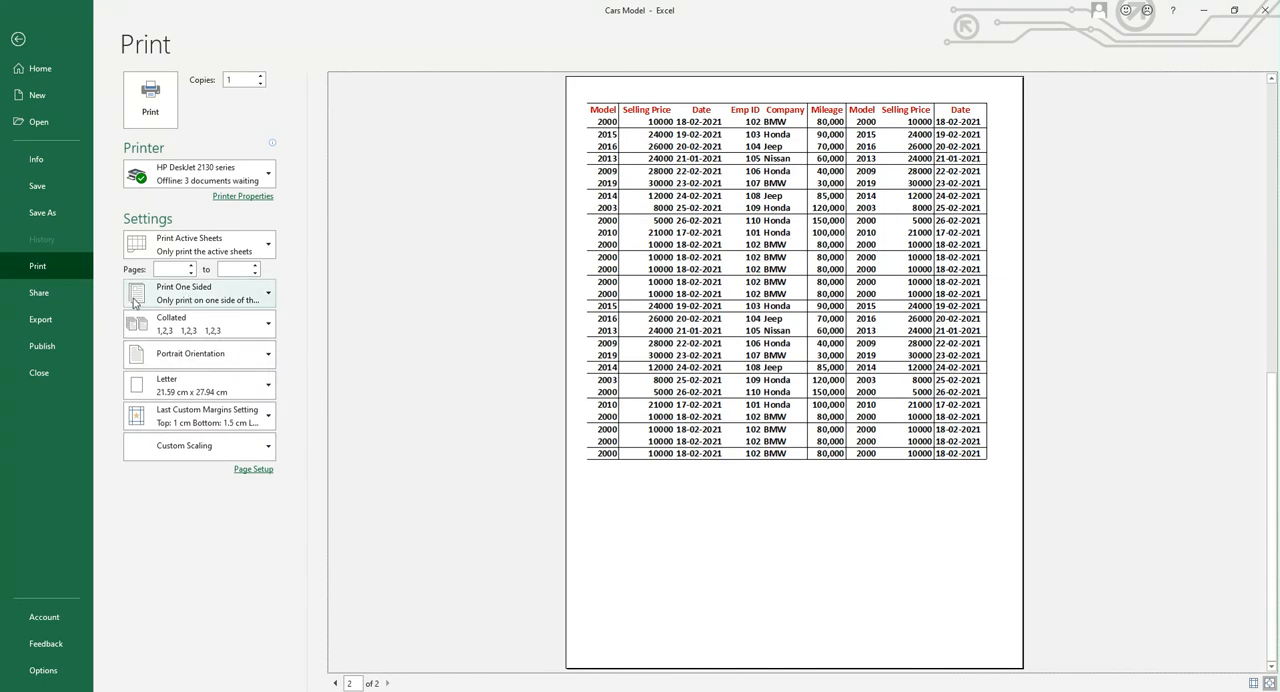
left_click(272, 298)
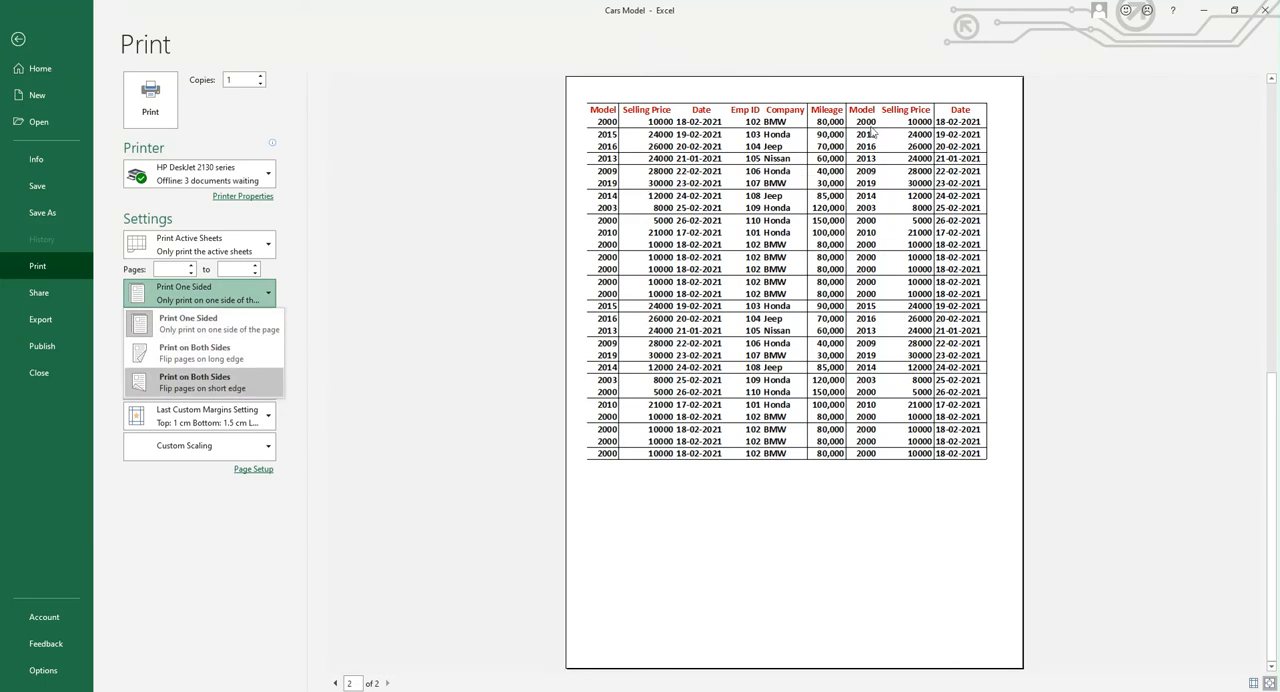
left_click(221, 323)
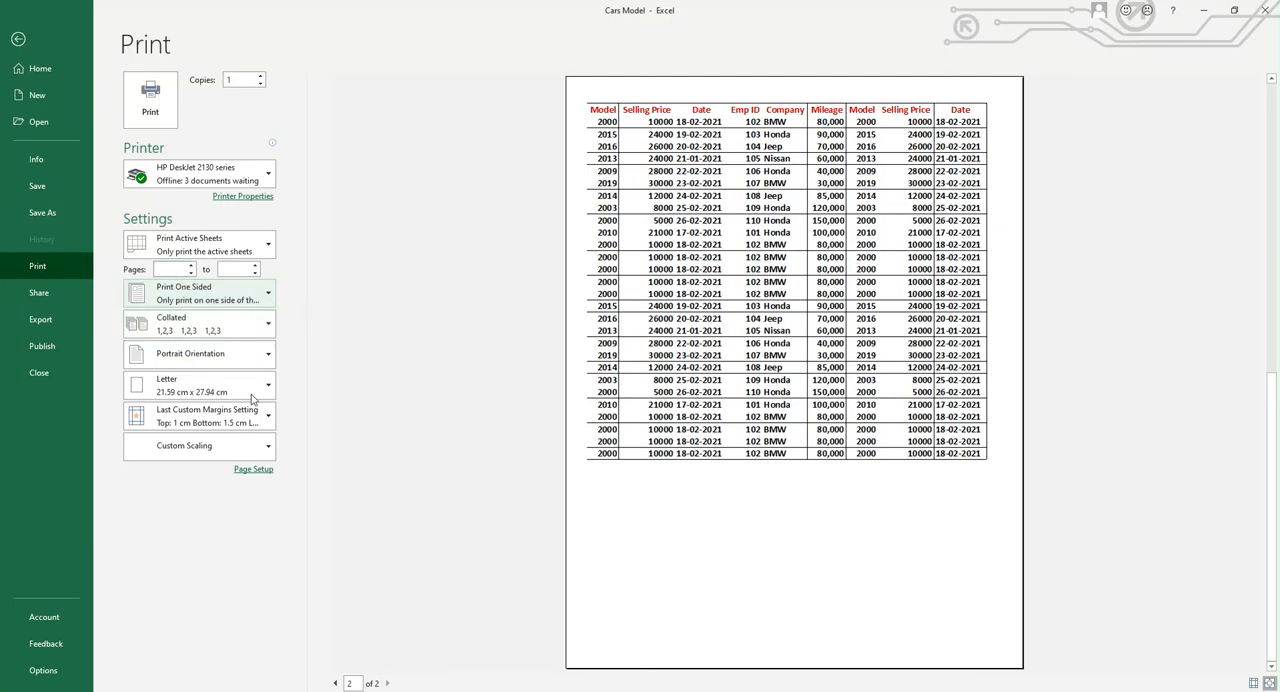
left_click(335, 683)
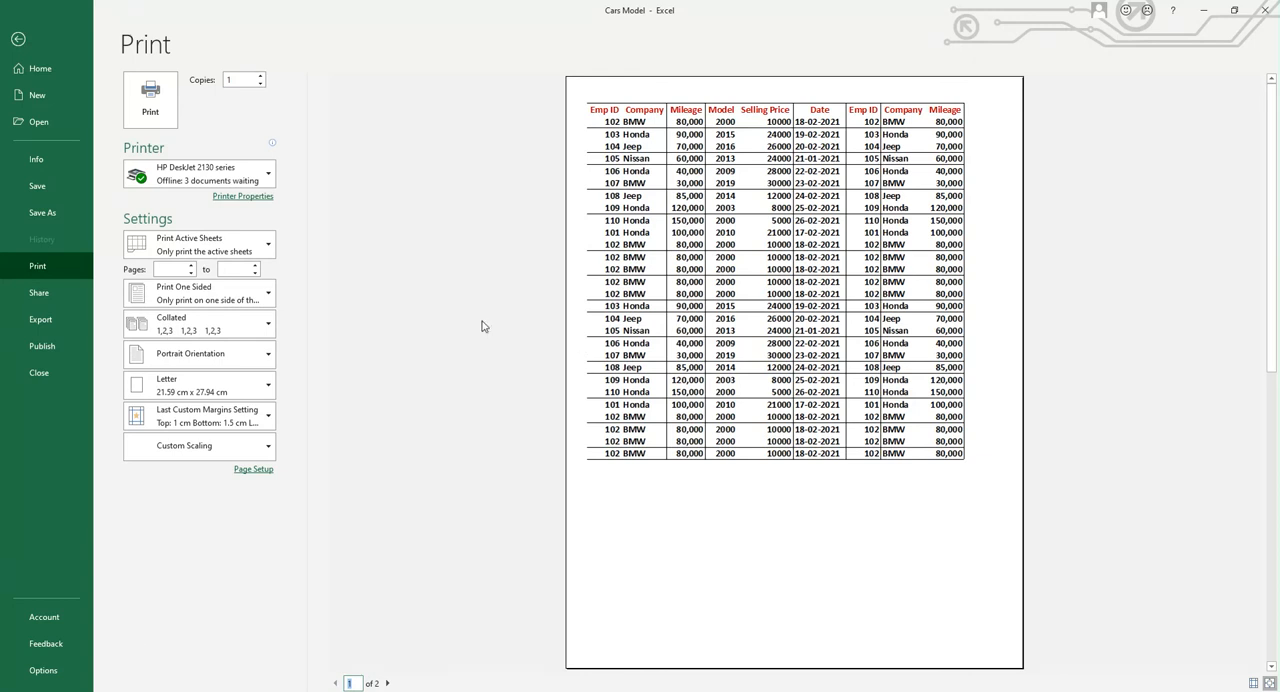
Try entering a page range for the printout, and clear both page fields
left_click(191, 266)
left_click(235, 268)
type("1")
type("5")
key("BackSpace")
left_click(171, 268)
key("BackSpace")
left_click(377, 287)
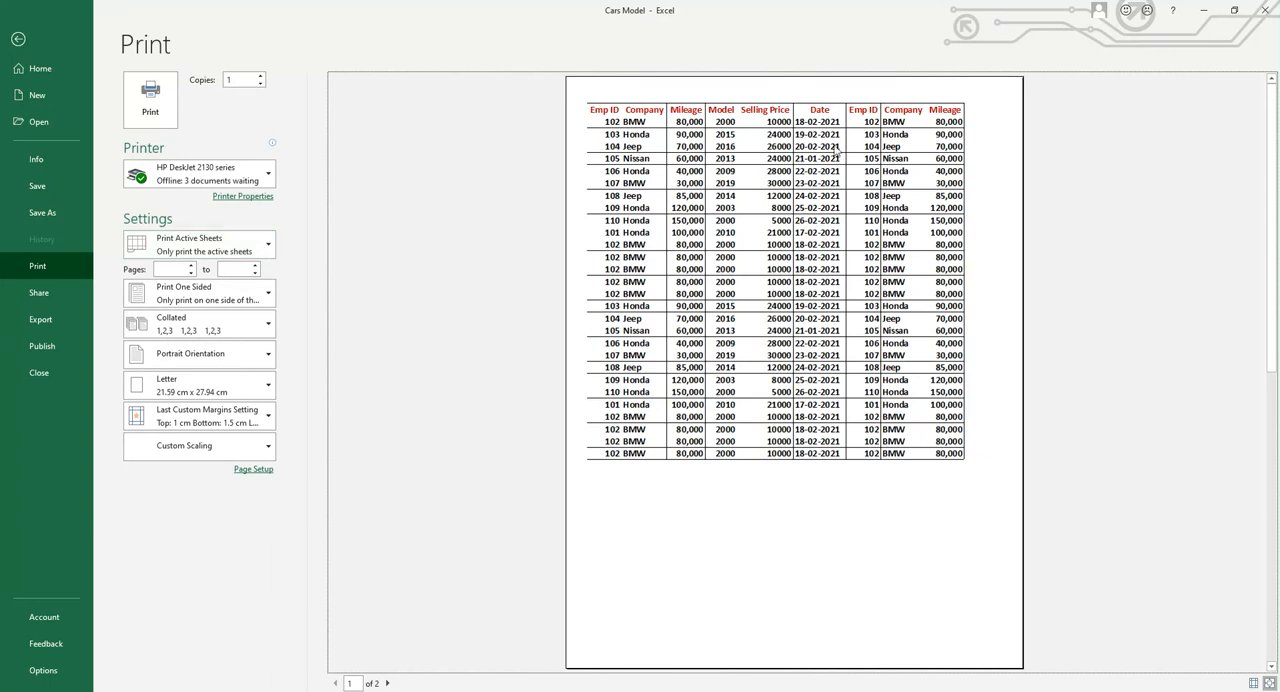
Review the options for printing the active sheets, entire workbook or selection, and preview the second page
left_click(268, 246)
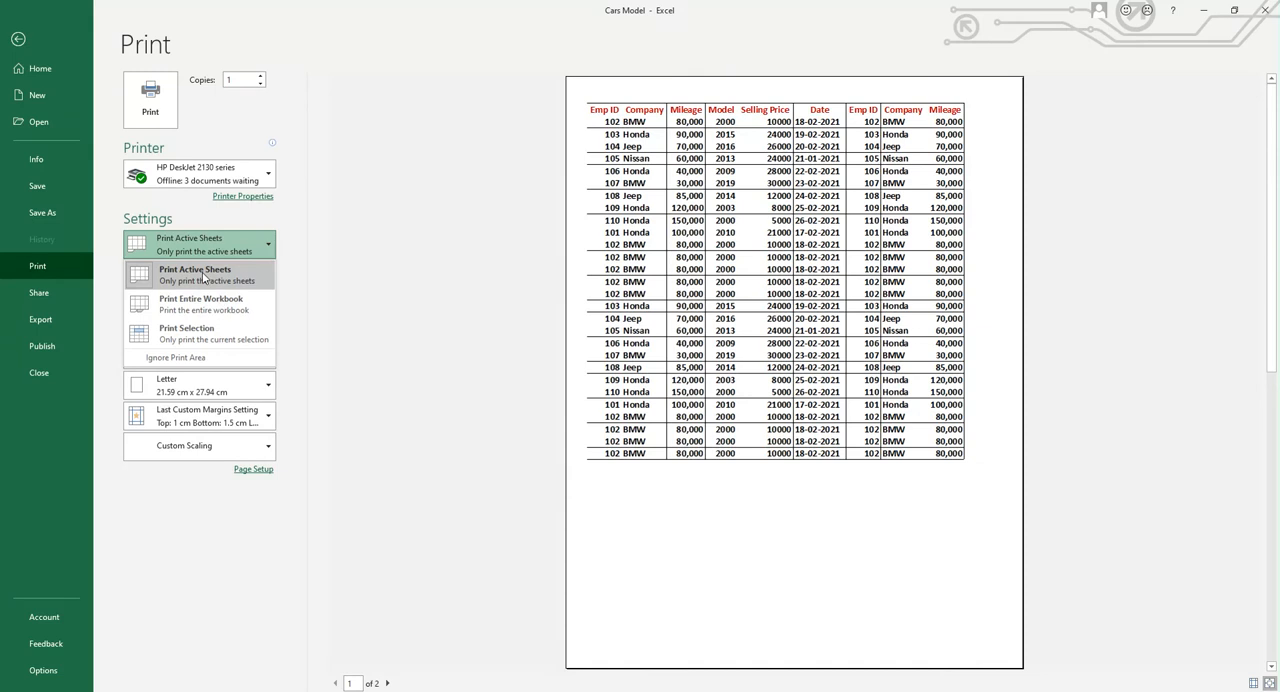
left_click(408, 297)
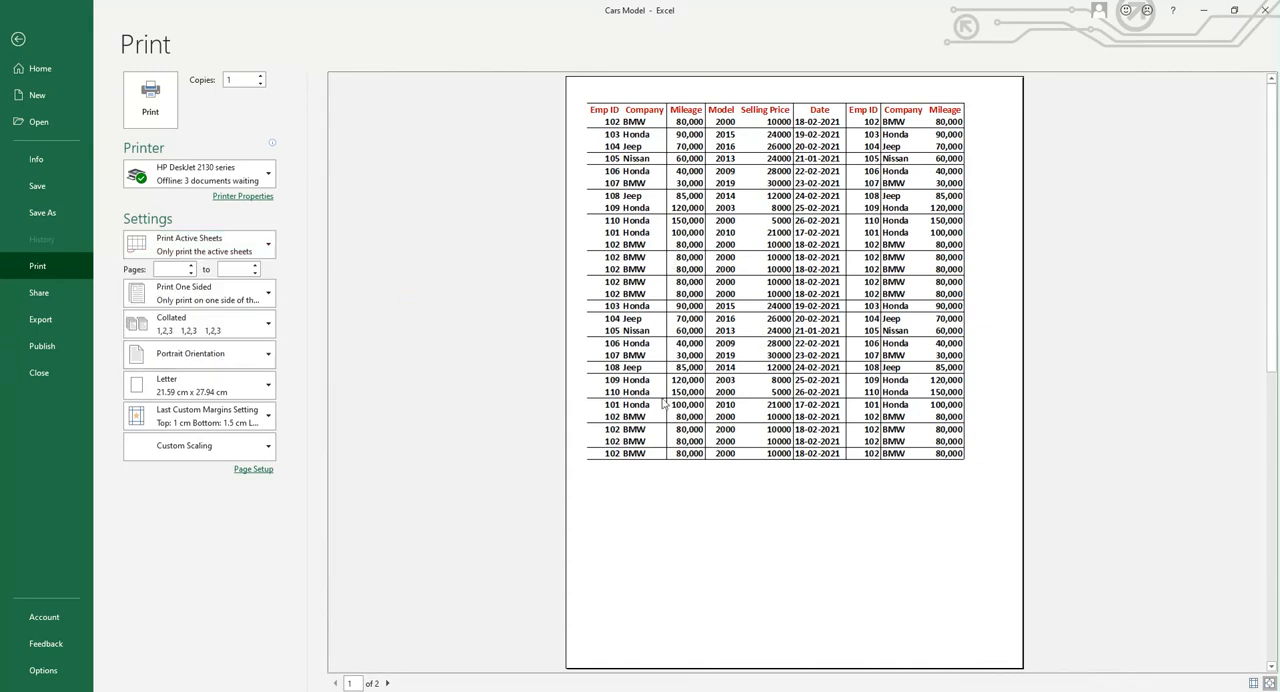
left_click(388, 683)
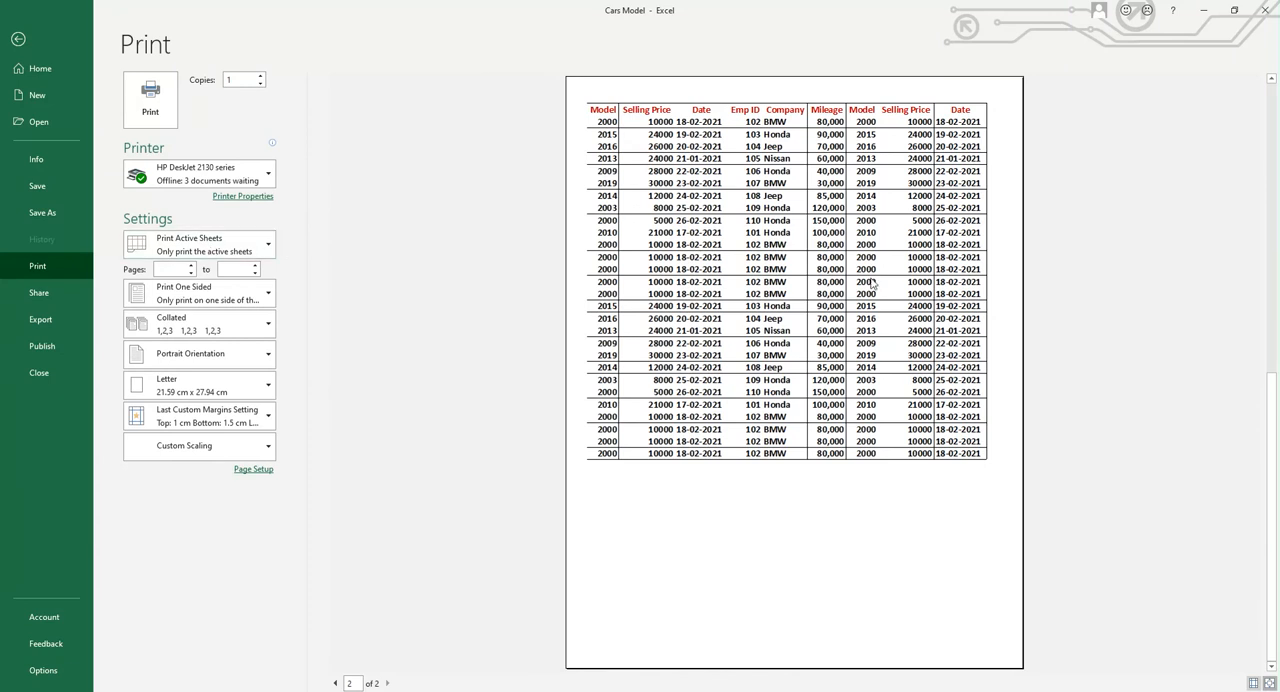
left_click(267, 249)
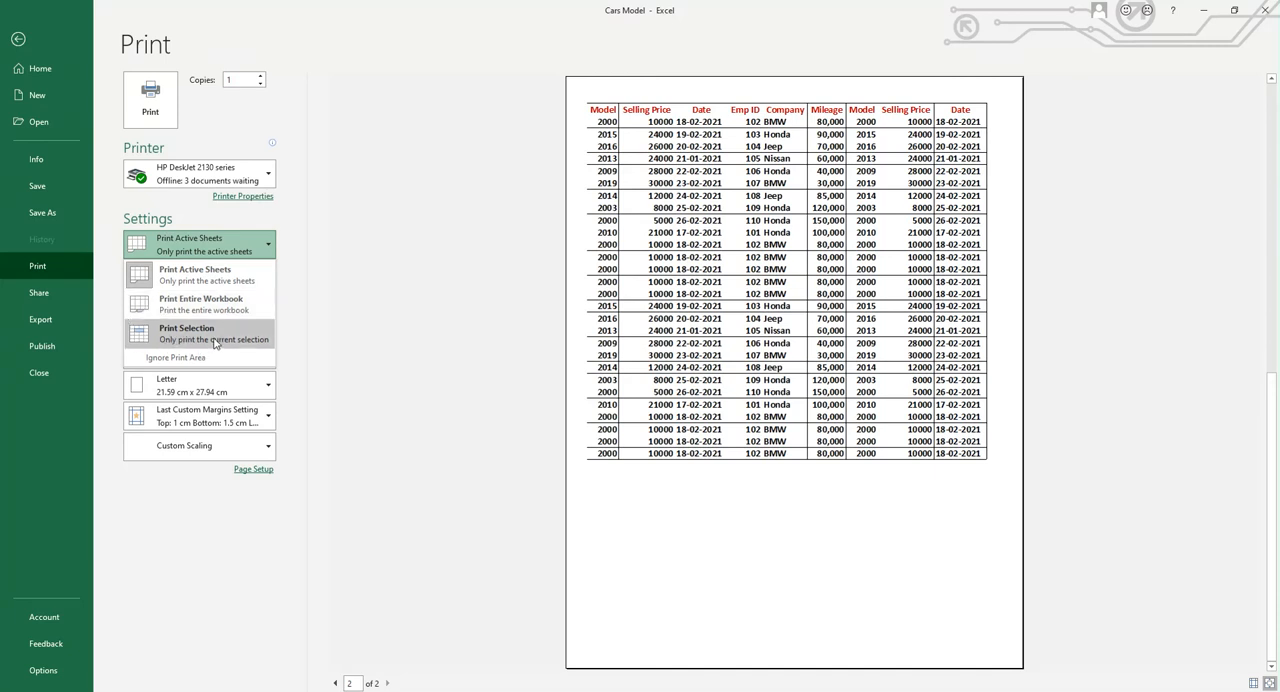
left_click(378, 322)
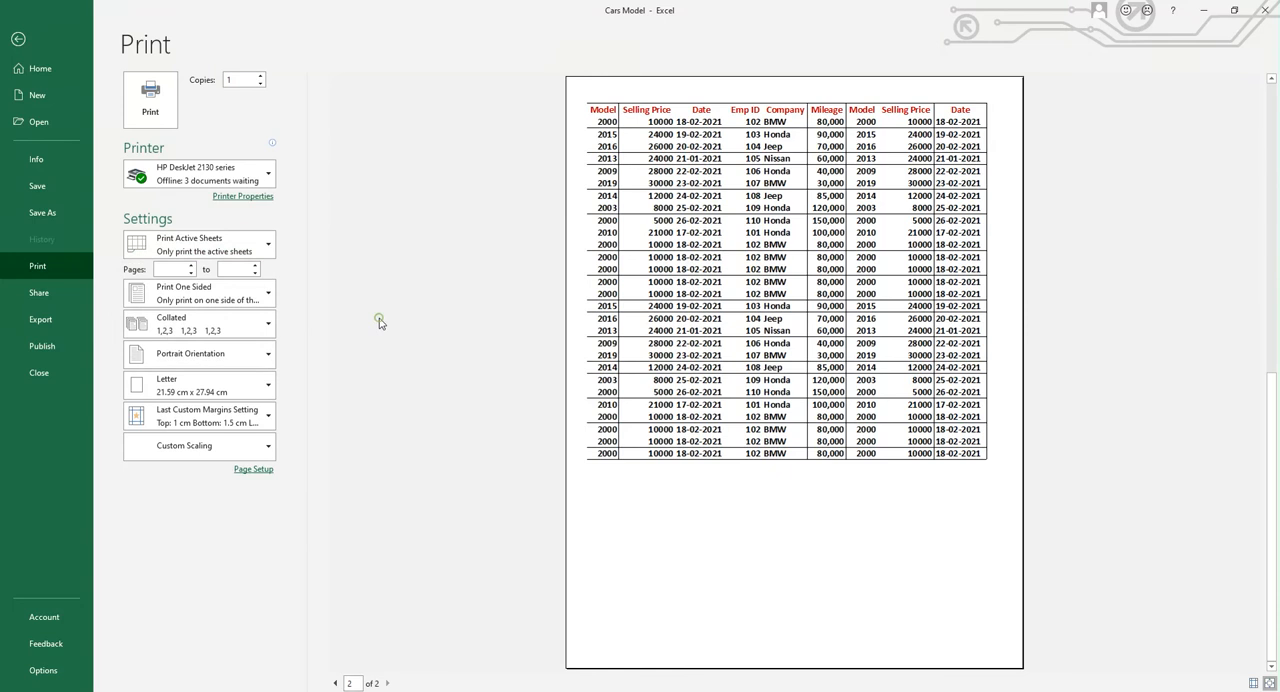
Select cells D2:H10 on the Cars Model sheet, limit the printout to the current selection, and preview it
left_click(18, 38)
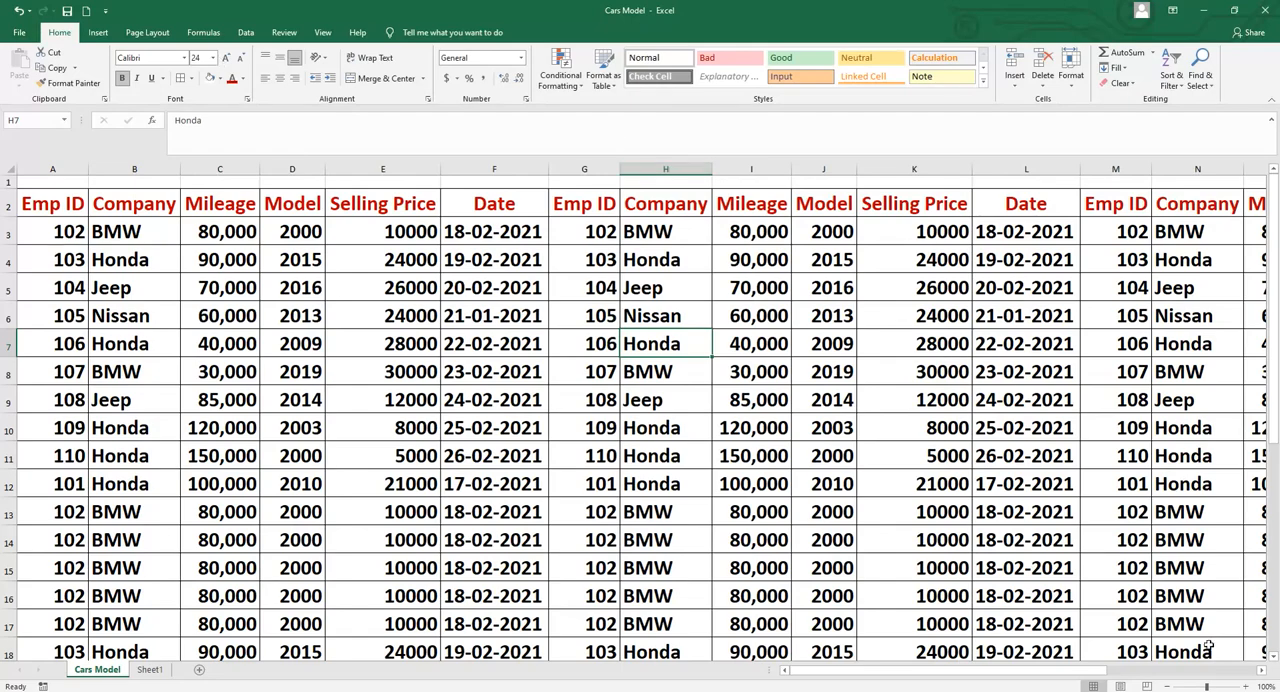
left_click_drag(288, 197, 690, 426)
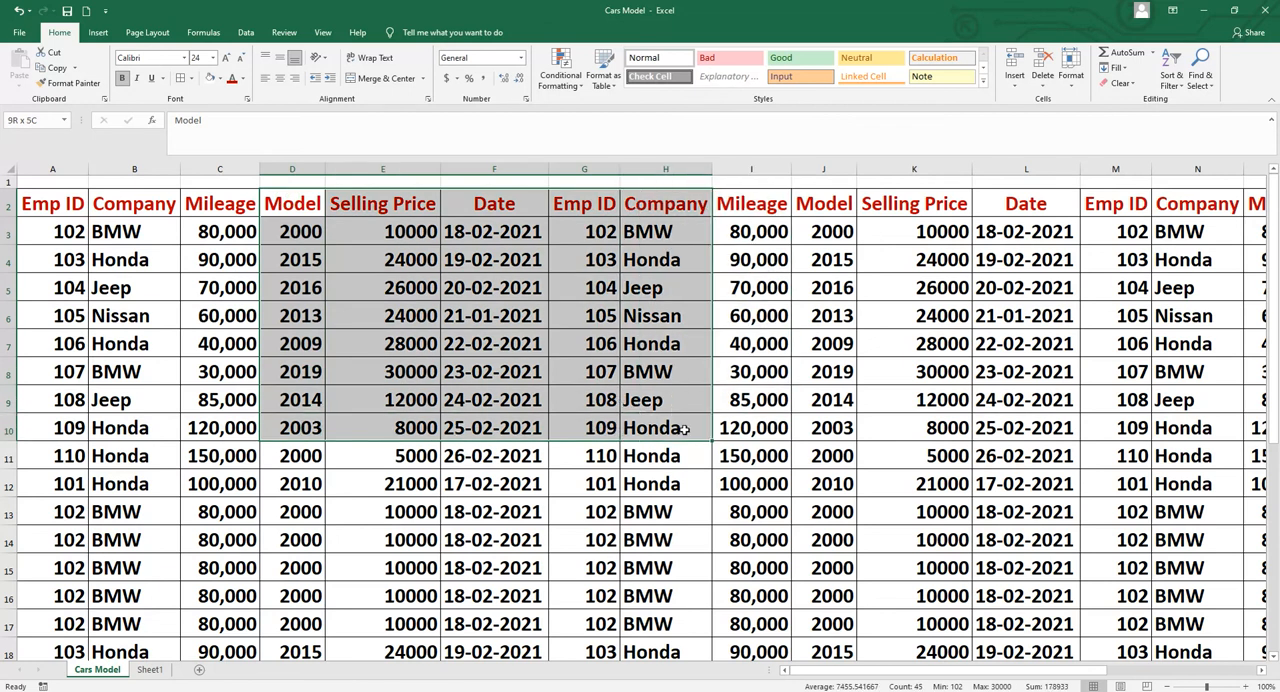
left_click(18, 35)
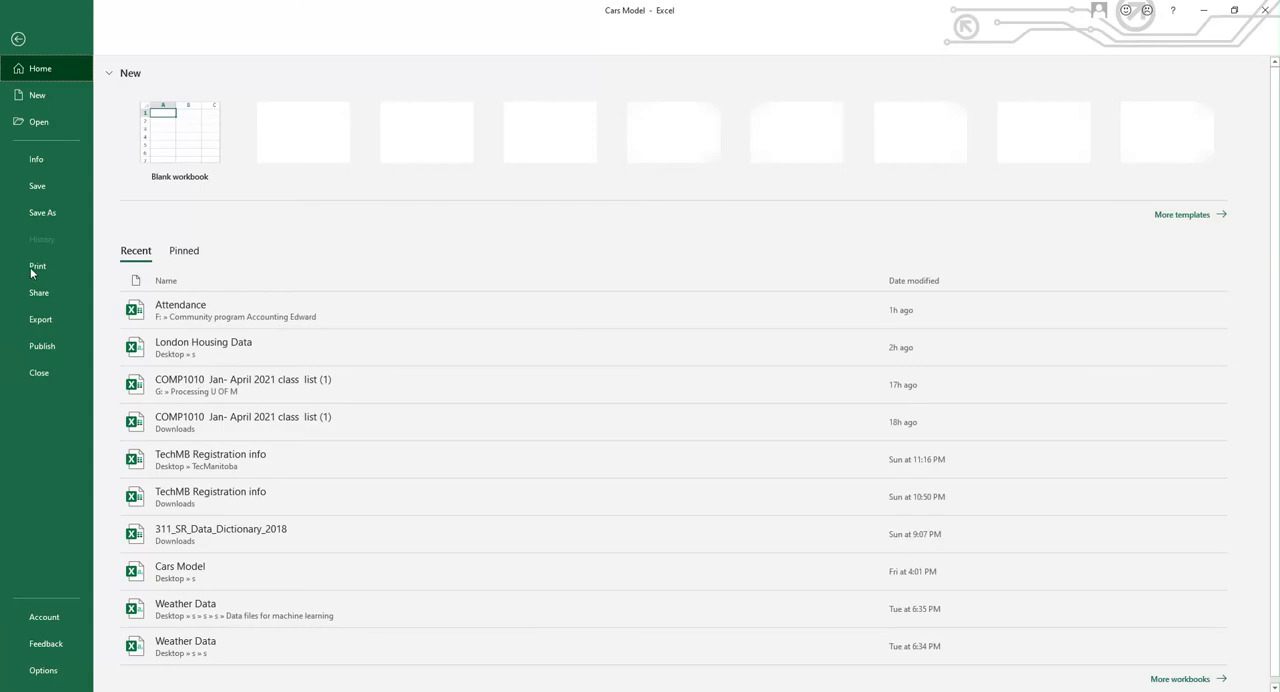
left_click(32, 268)
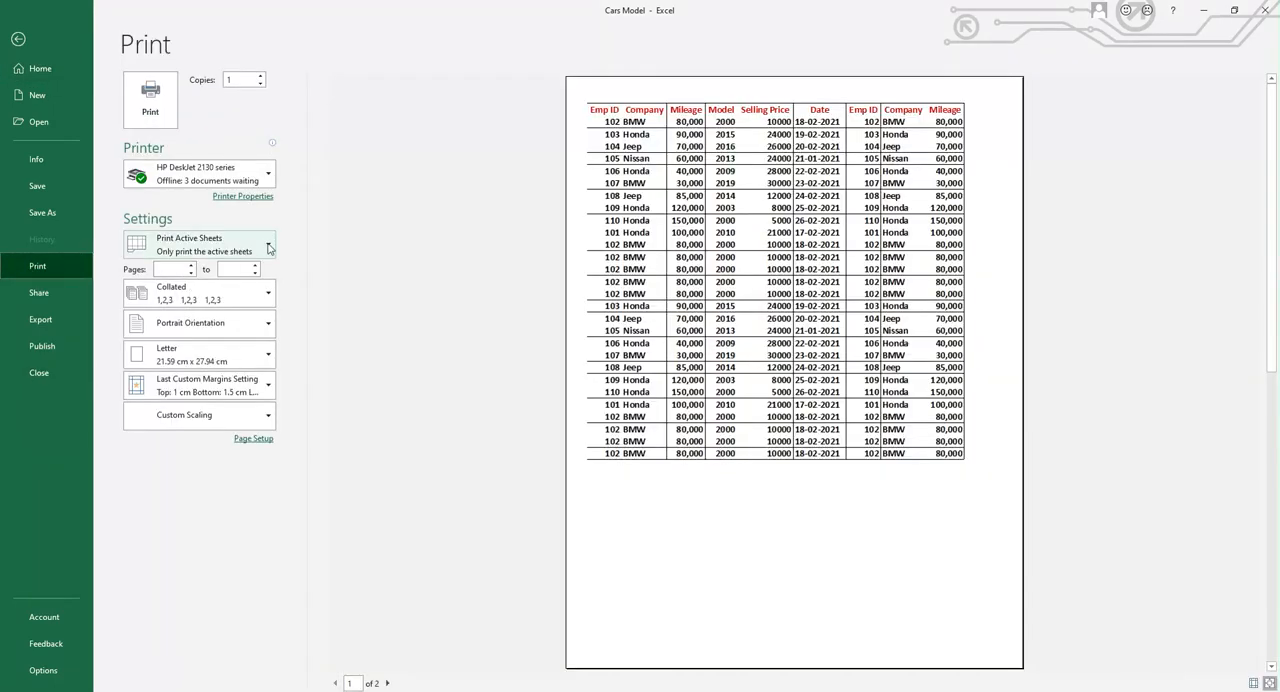
left_click(268, 246)
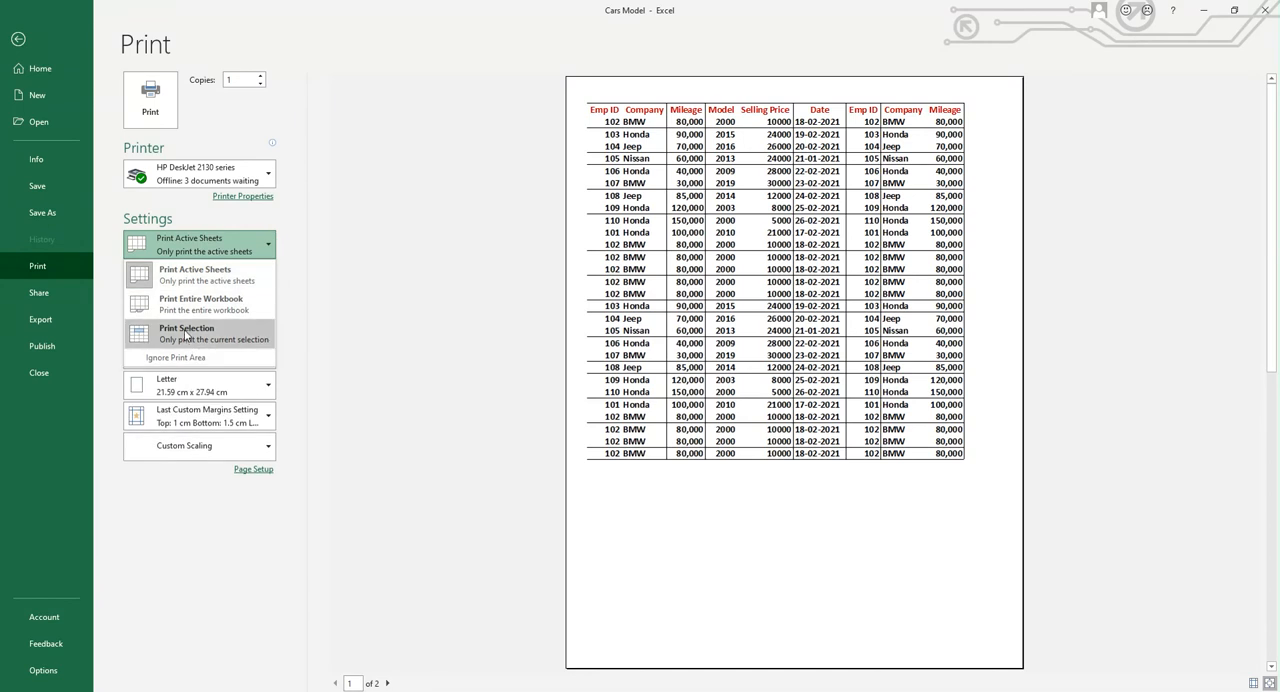
left_click(184, 329)
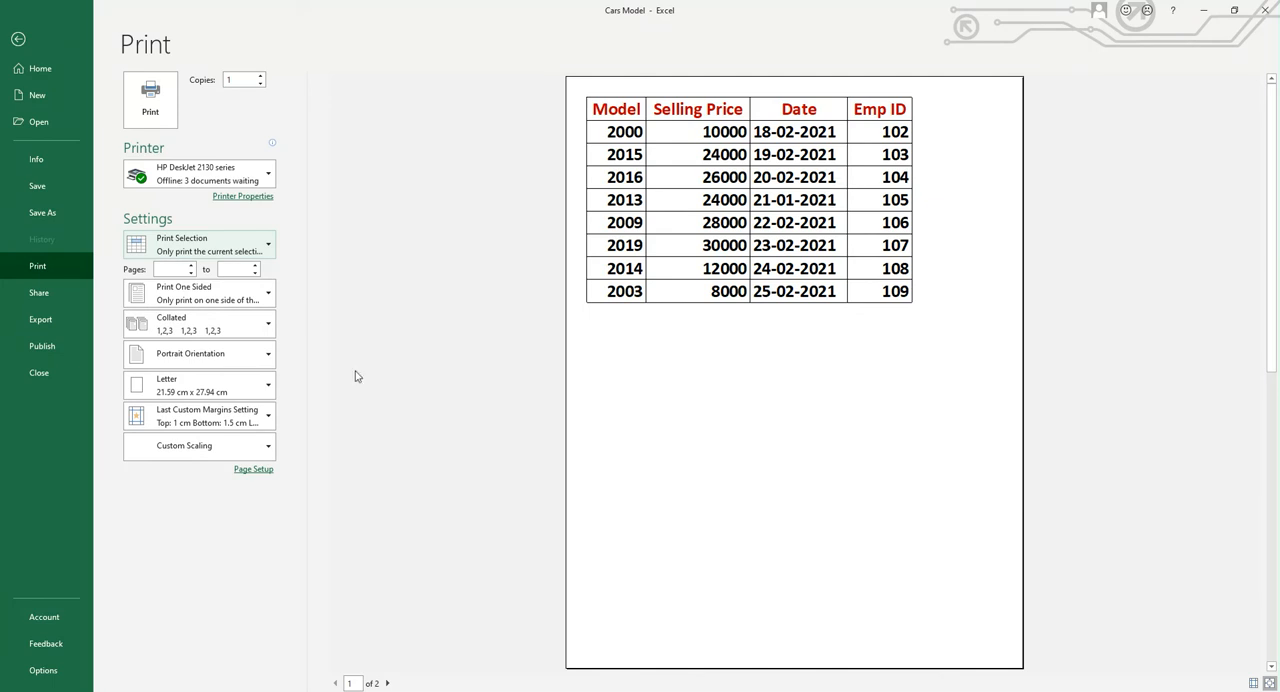
left_click(266, 256)
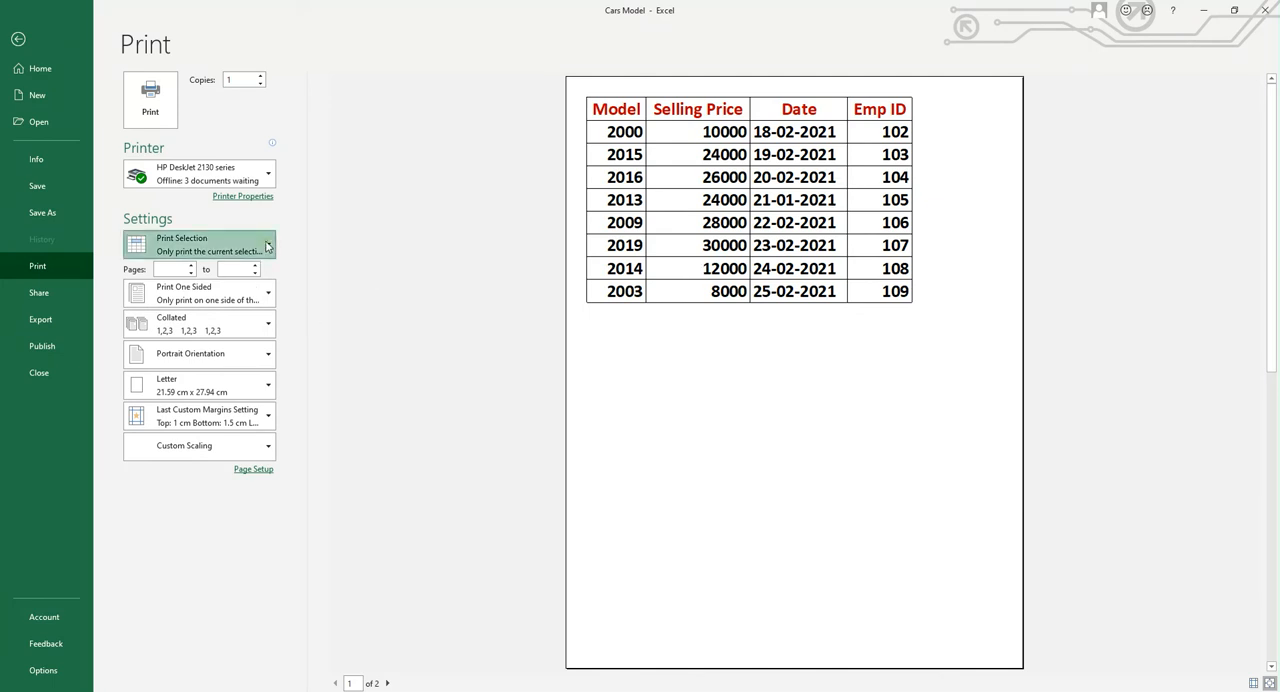
left_click(463, 282)
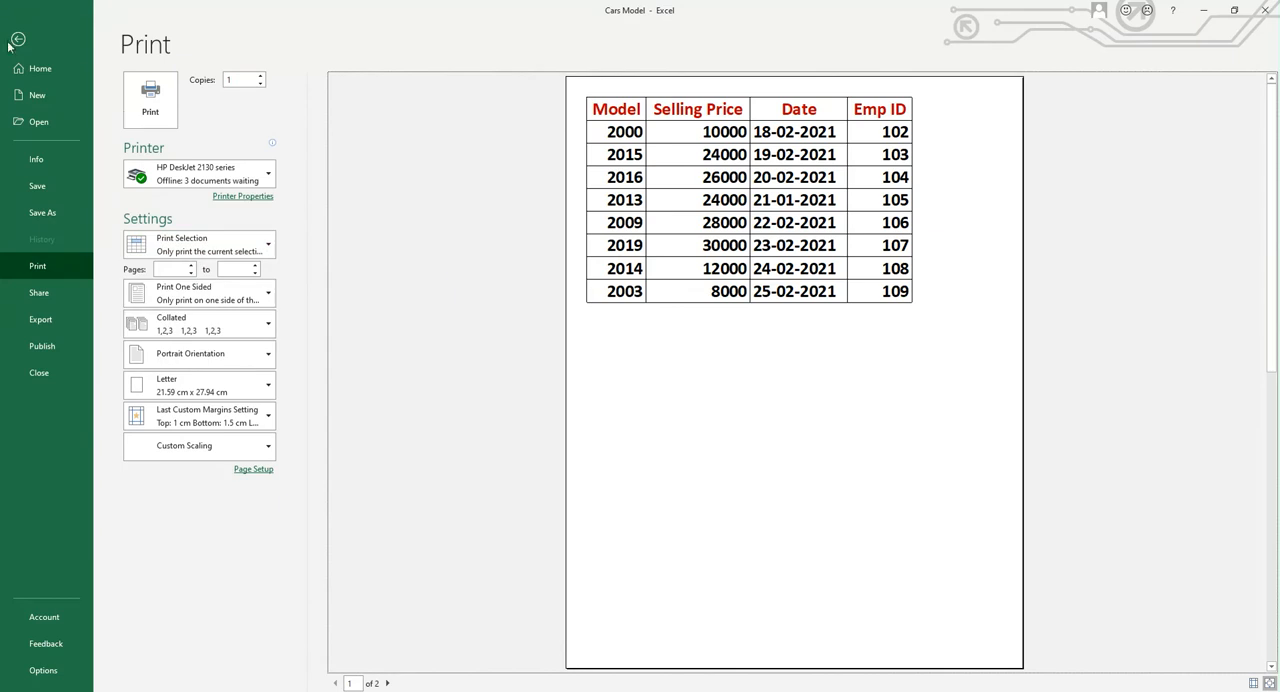
Clear the range selection by selecting cell H13, and set the printout back to the active sheets
left_click(18, 38)
left_click(646, 516)
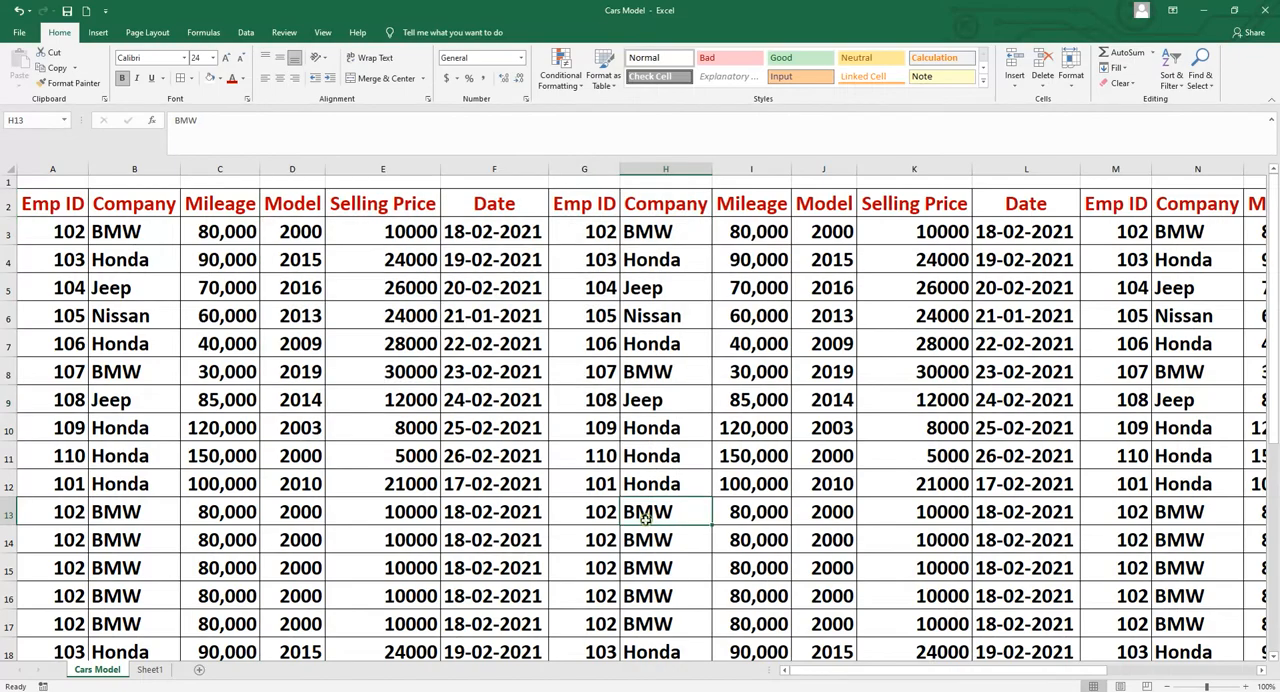
left_click(19, 34)
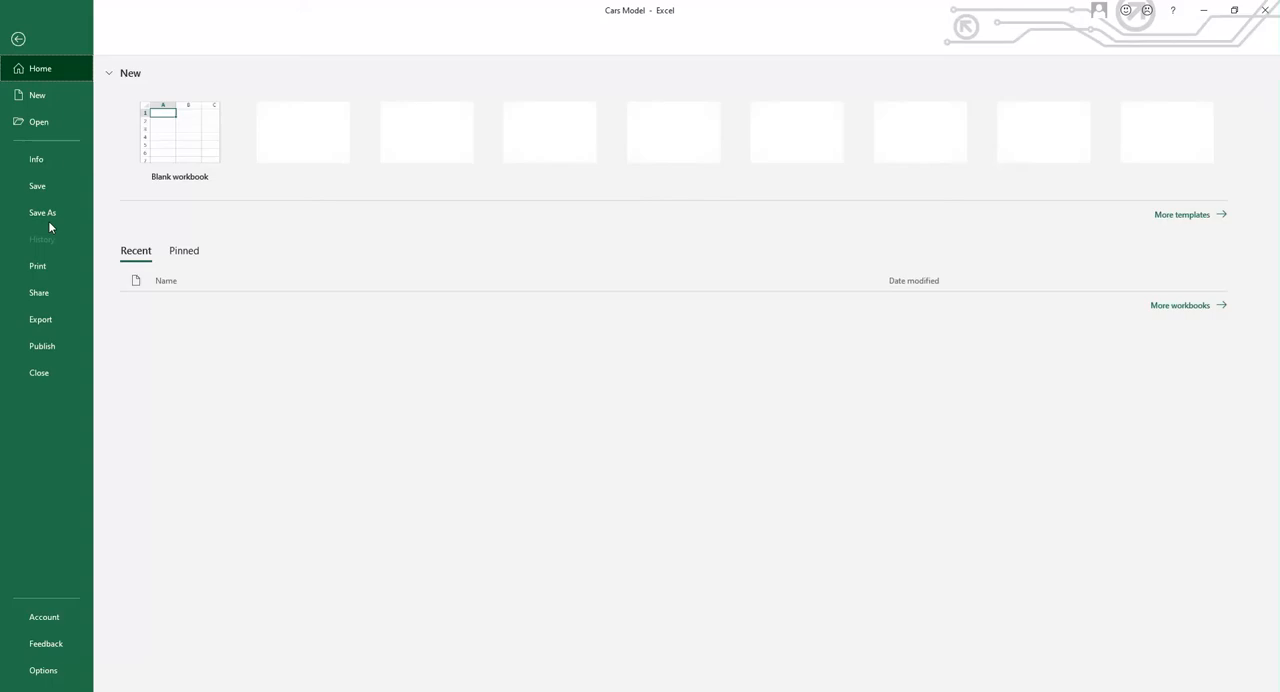
left_click(43, 265)
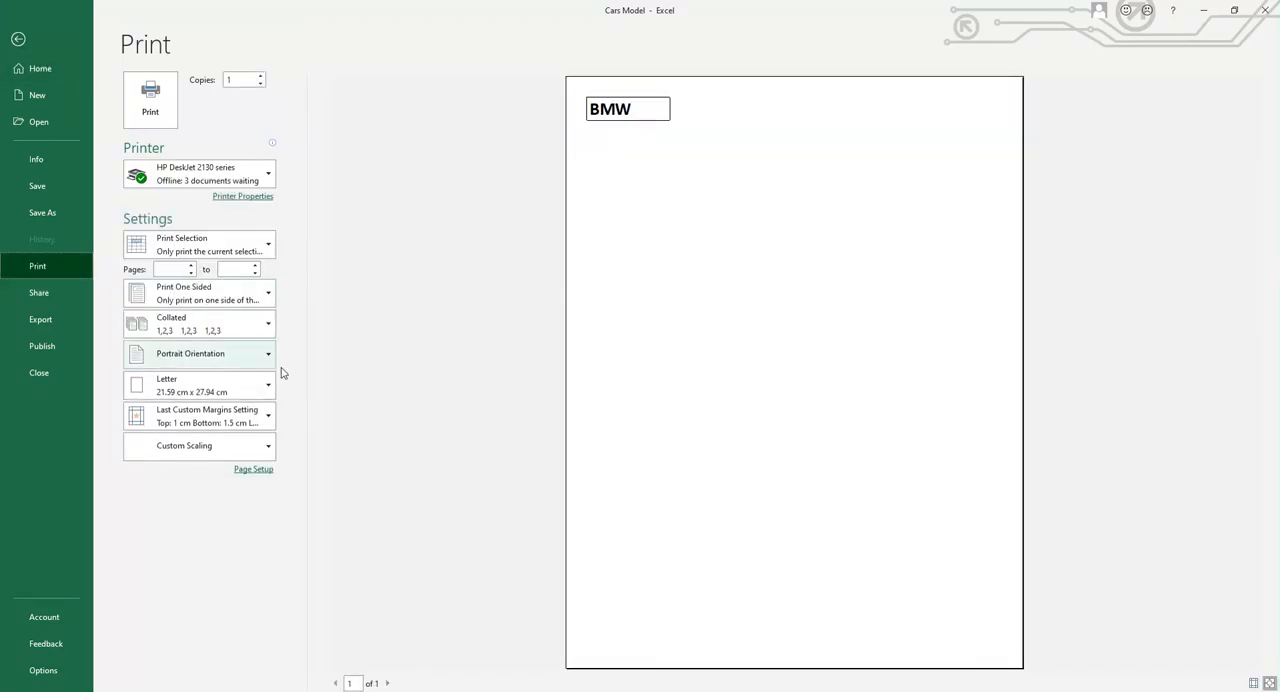
left_click(268, 250)
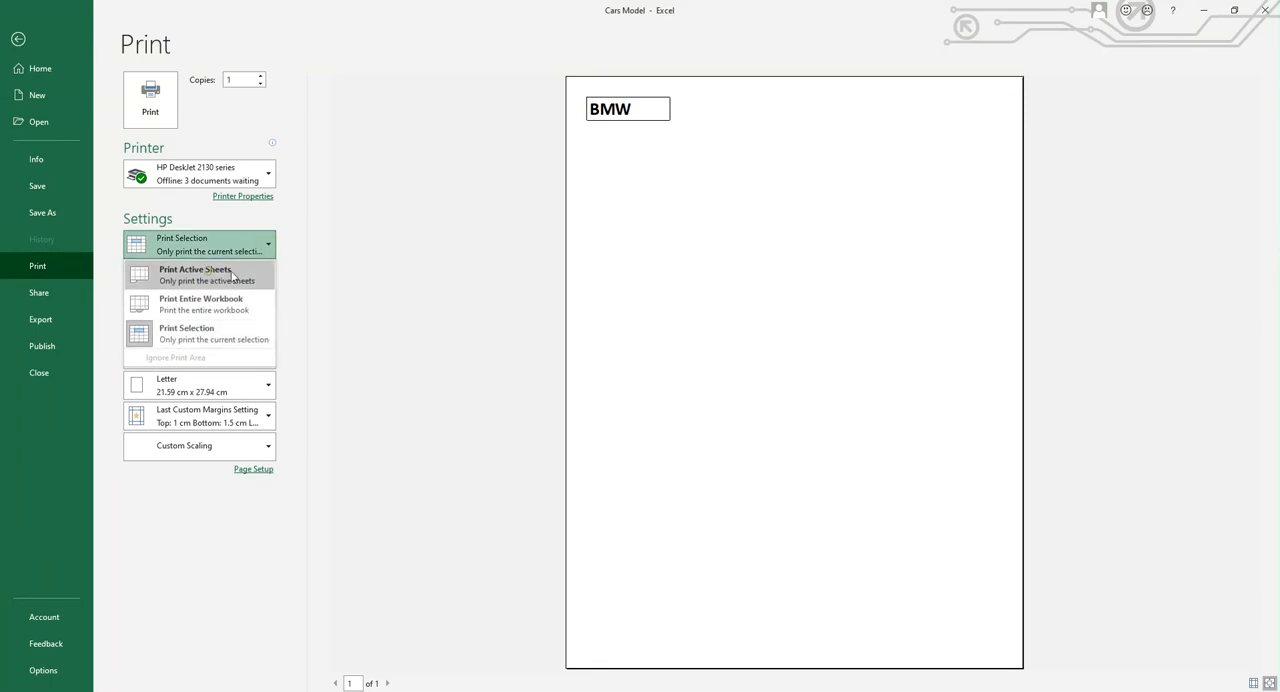
left_click(208, 276)
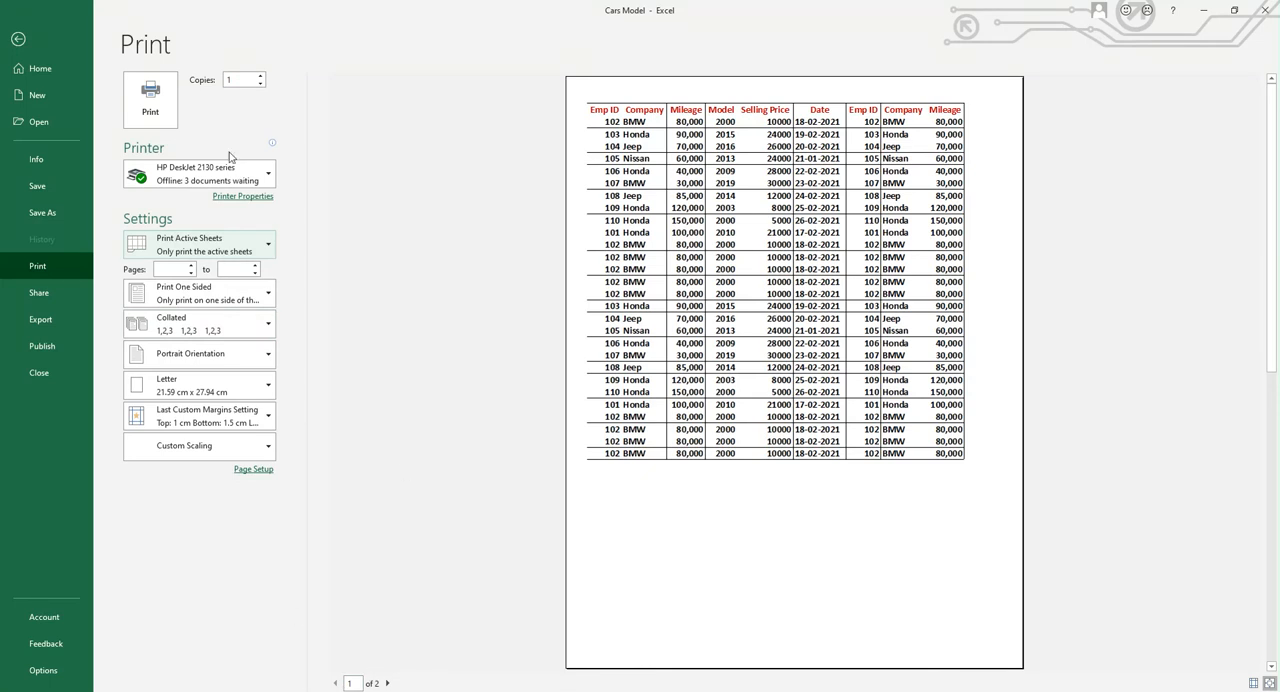
Set the number of copies for the printout to 3
left_click(261, 78)
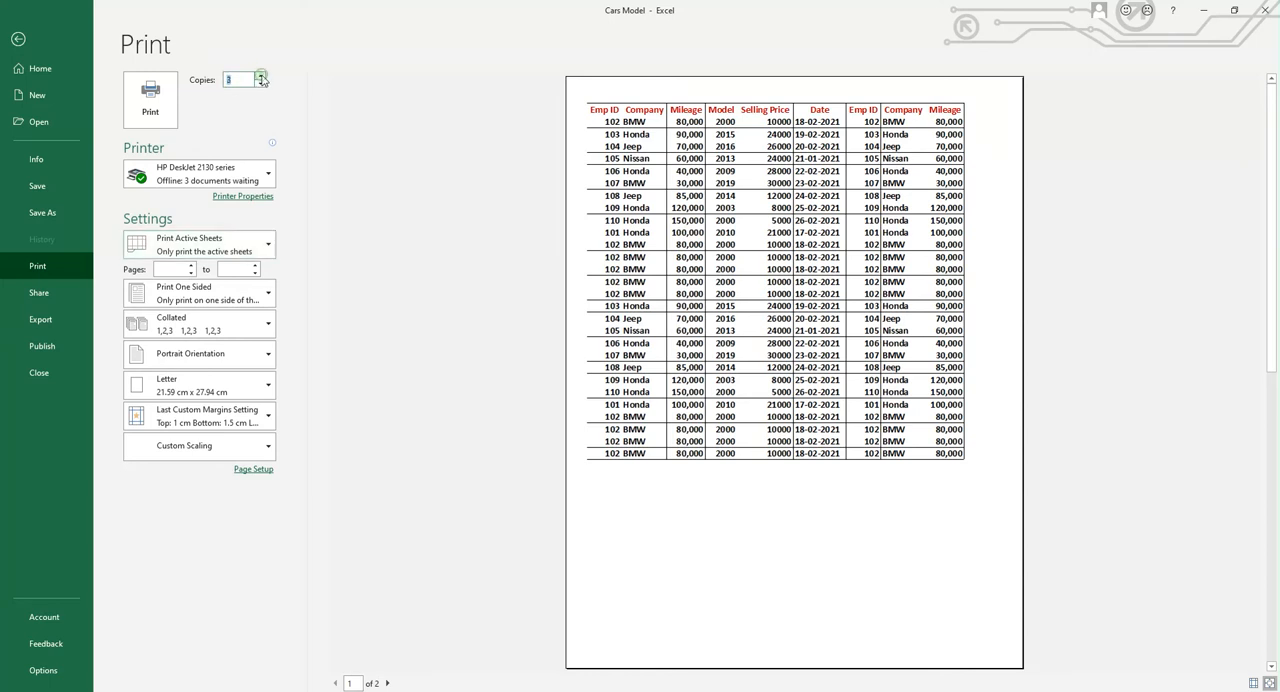
left_click(259, 84)
Try the Uncollated page order for the copies, and restore the Collated order
left_click(268, 326)
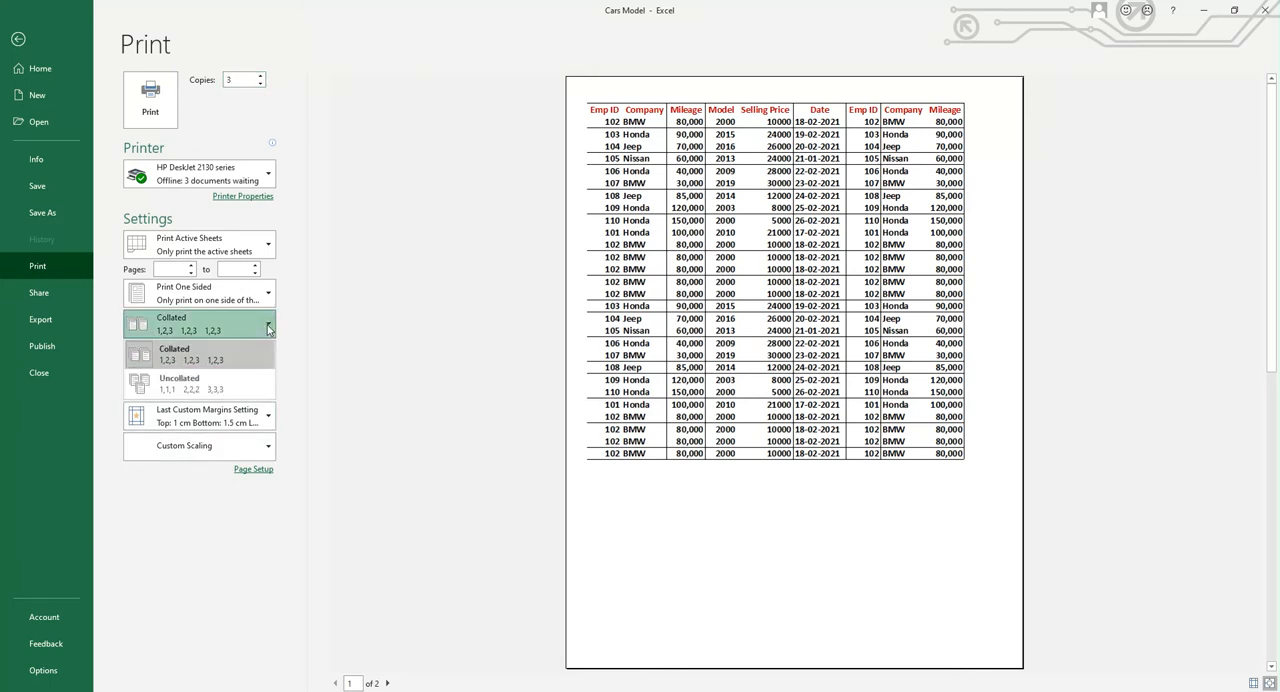
left_click(190, 390)
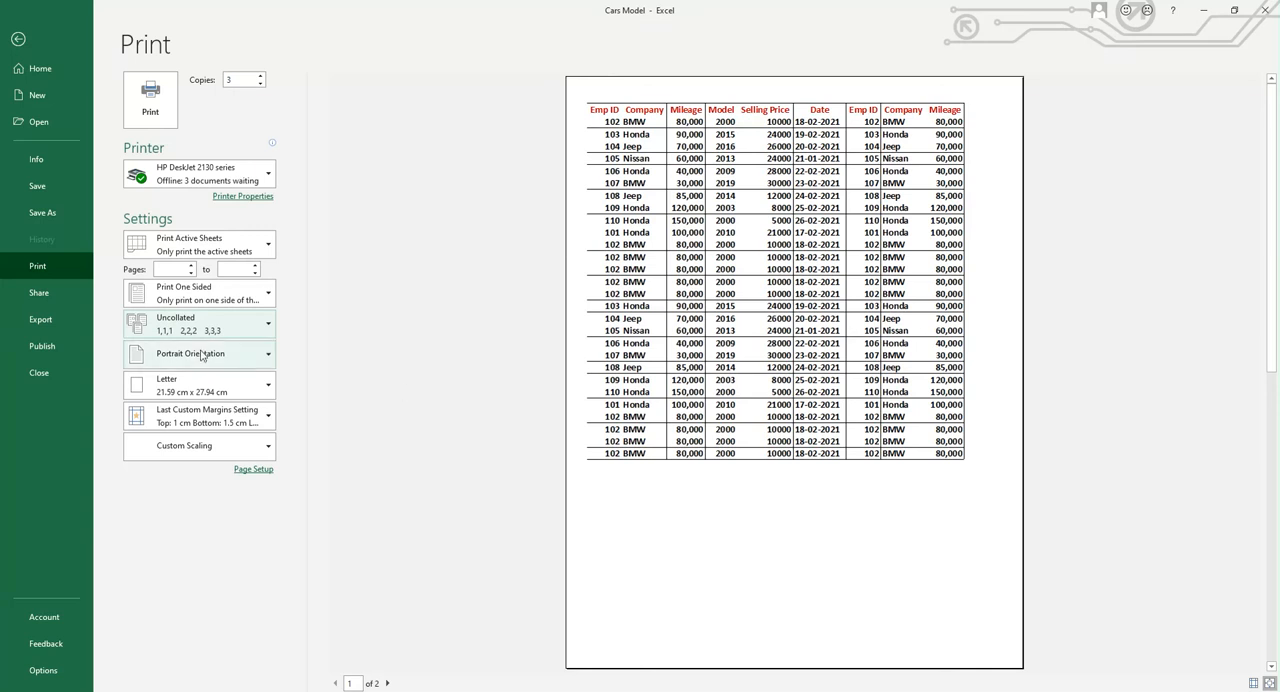
left_click(268, 326)
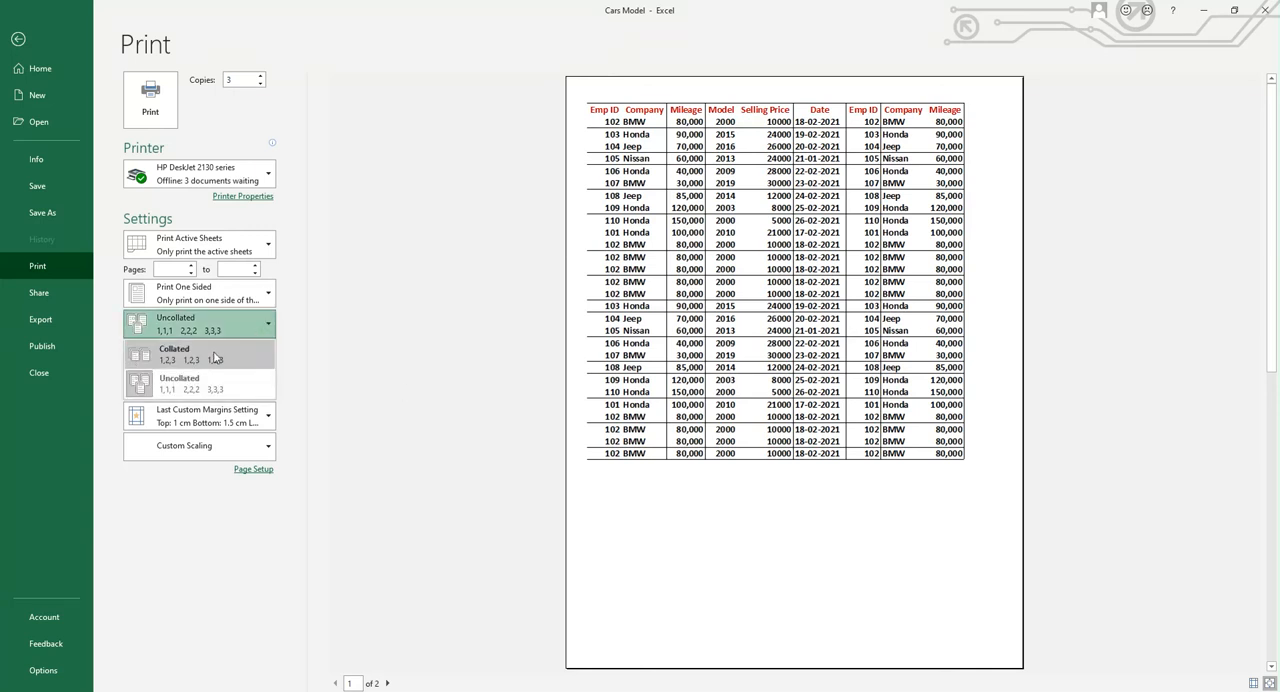
left_click(218, 357)
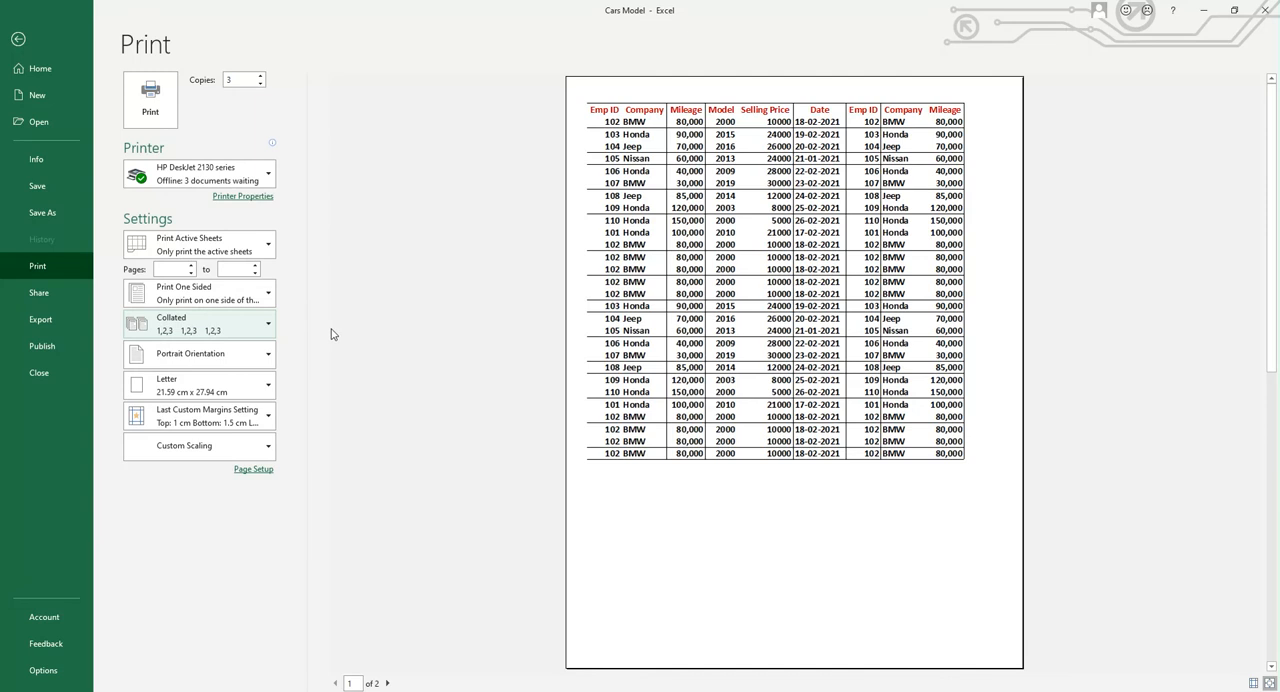
Review the list of available printers for the printout without changing the chosen printer
left_click(268, 178)
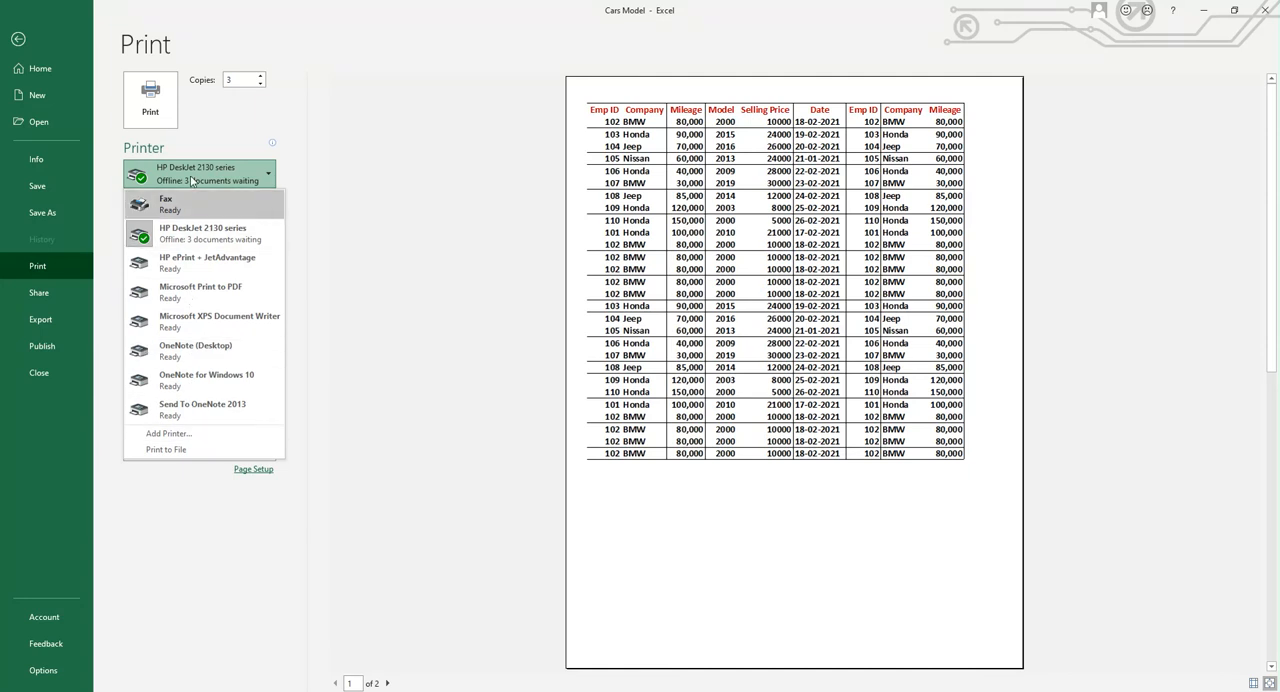
left_click(363, 331)
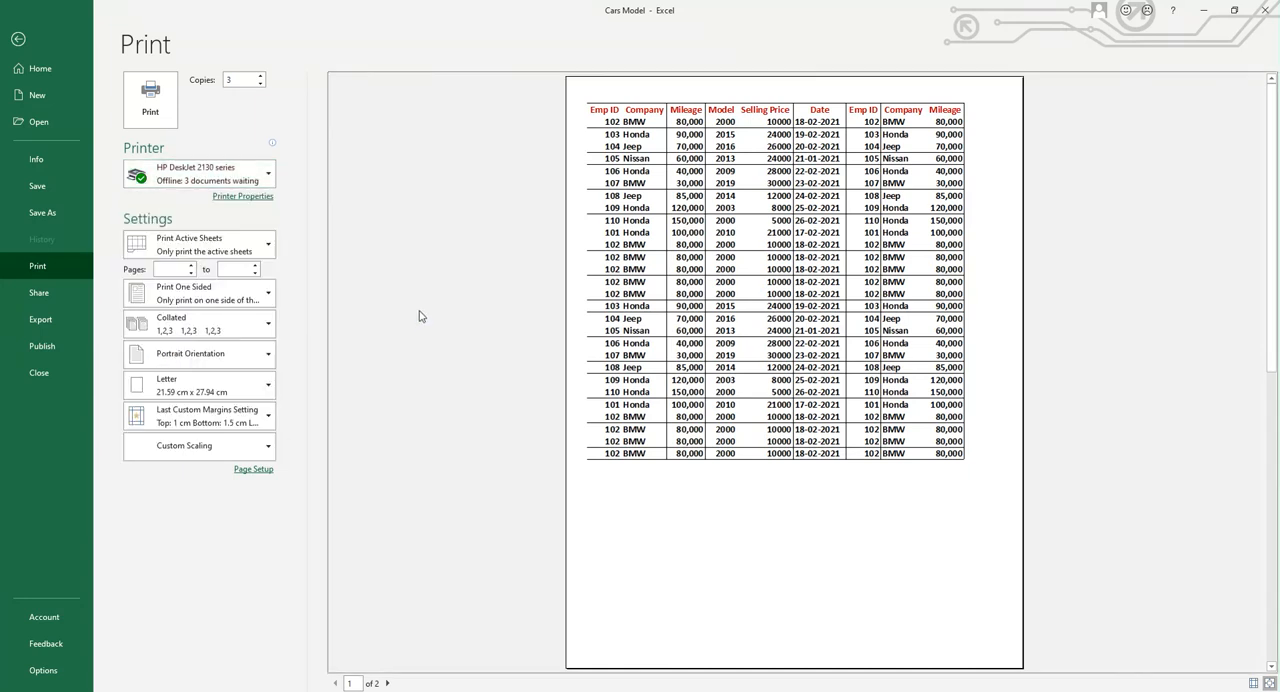